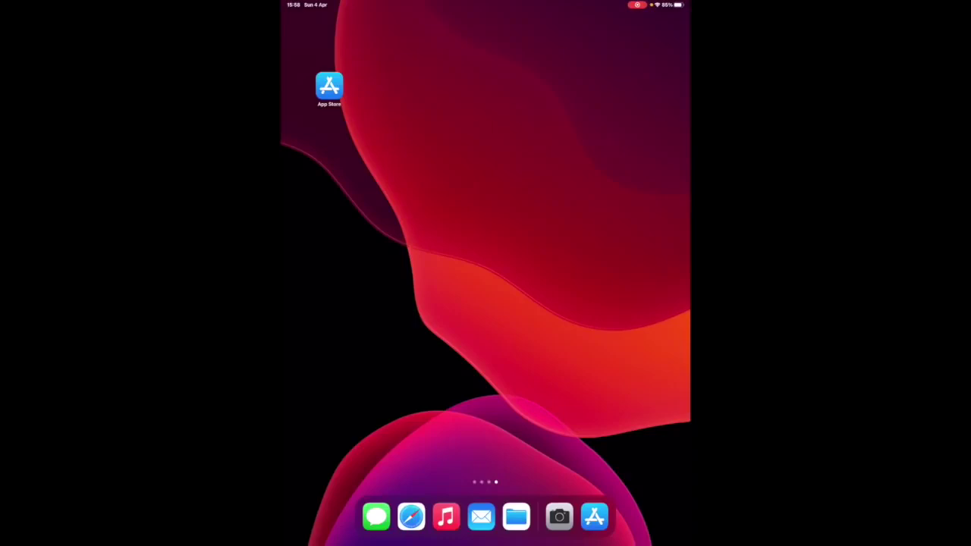
# Search 'tronlink' in the App Store, download TronLink, and go back to its home page
pyautogui.click(330, 88)
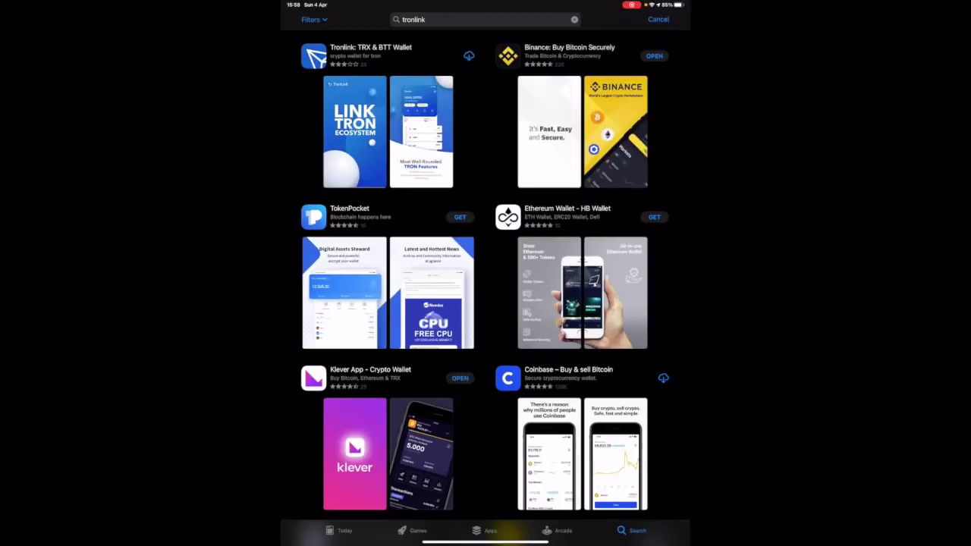
pyautogui.click(486, 19)
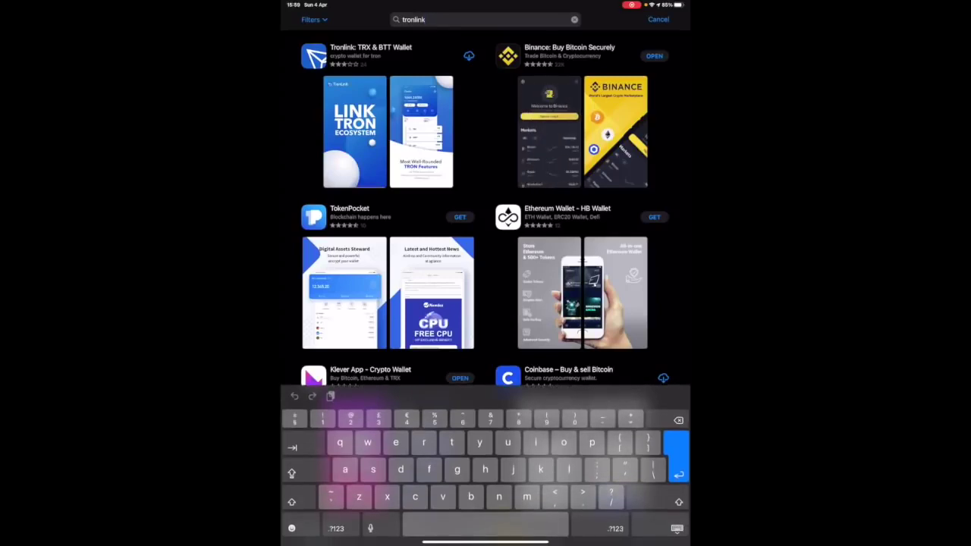
pyautogui.click(469, 55)
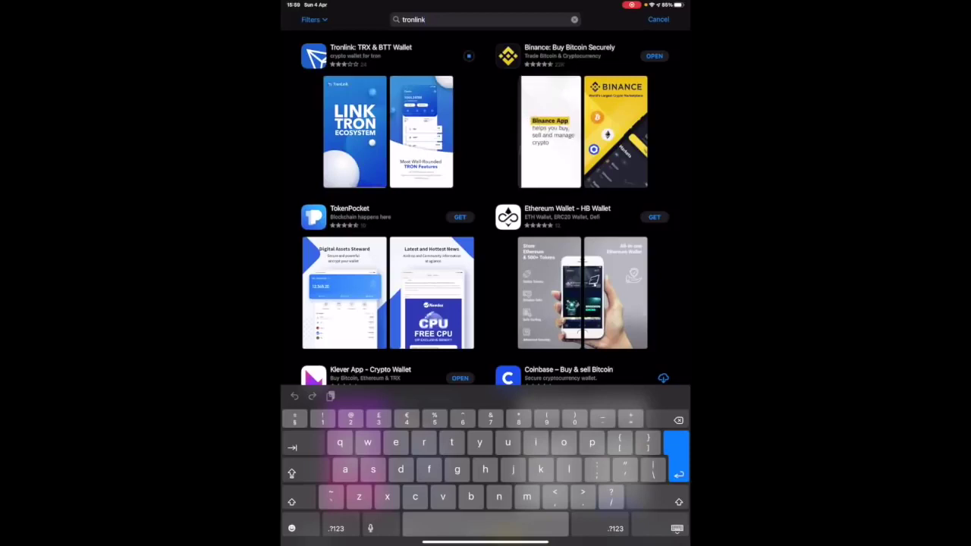
pyautogui.moveTo(485, 542); pyautogui.dragTo(485, 304)
pyautogui.moveTo(379, 304); pyautogui.dragTo(607, 303)
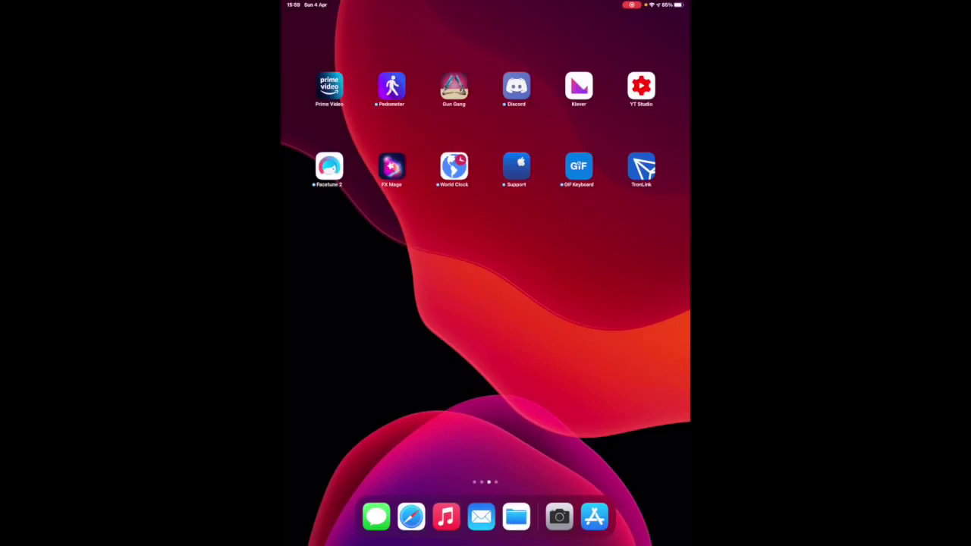
# Launch TronLink and accept the privacy agreement after scrolling to its end
pyautogui.click(641, 167)
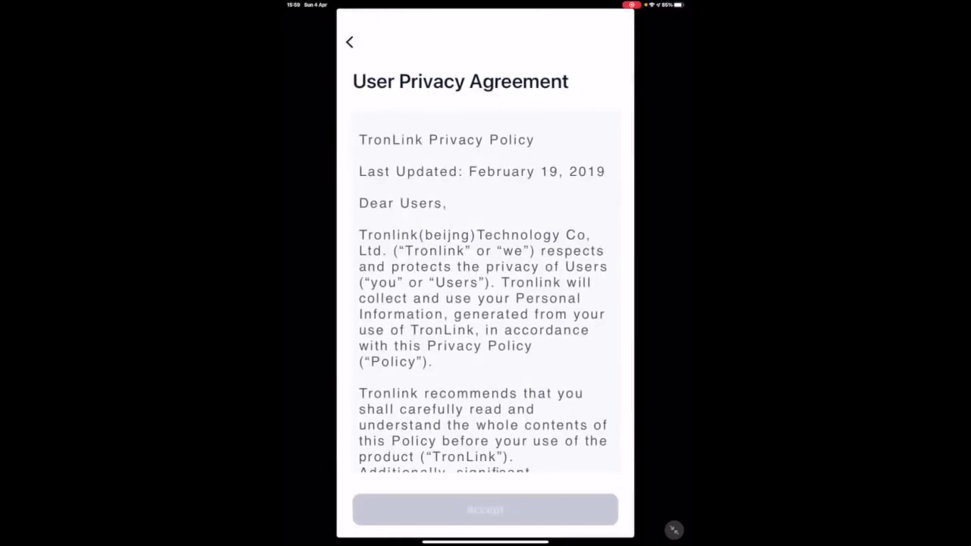
pyautogui.scroll(-1, 482, 288)
pyautogui.scroll(-5, 482, 289)
pyautogui.scroll(-5, 483, 288)
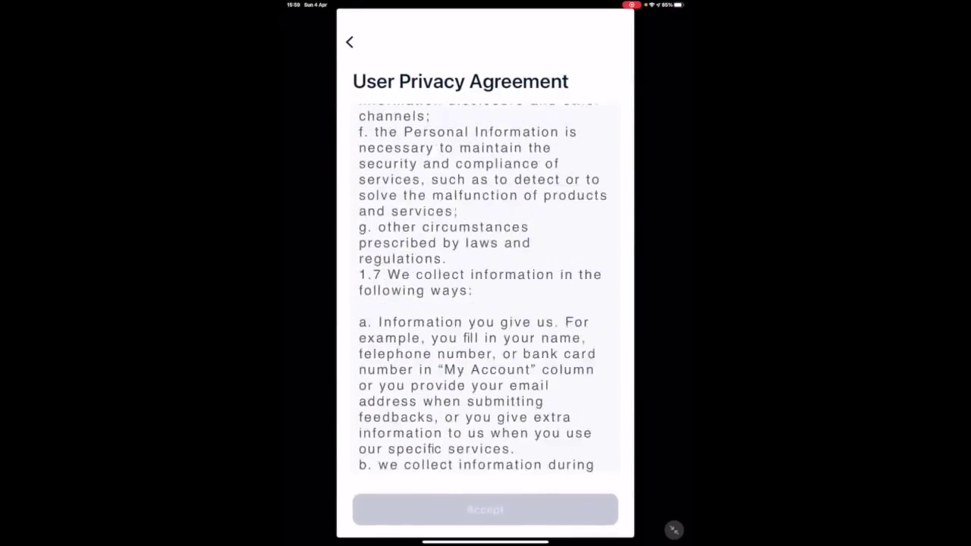
pyautogui.scroll(-5, 482, 289)
pyautogui.scroll(-10, 483, 288)
pyautogui.scroll(-10, 482, 288)
pyautogui.scroll(-5, 482, 289)
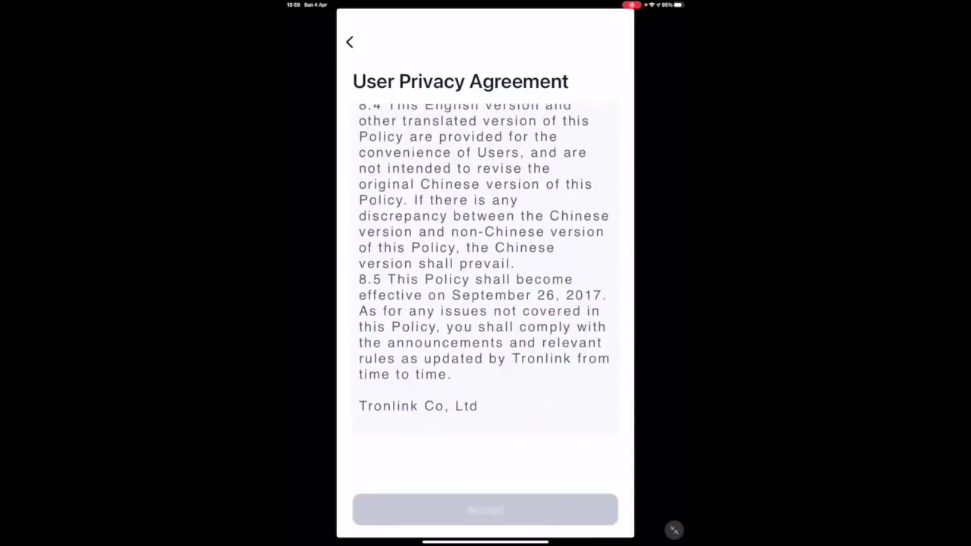
pyautogui.click(485, 510)
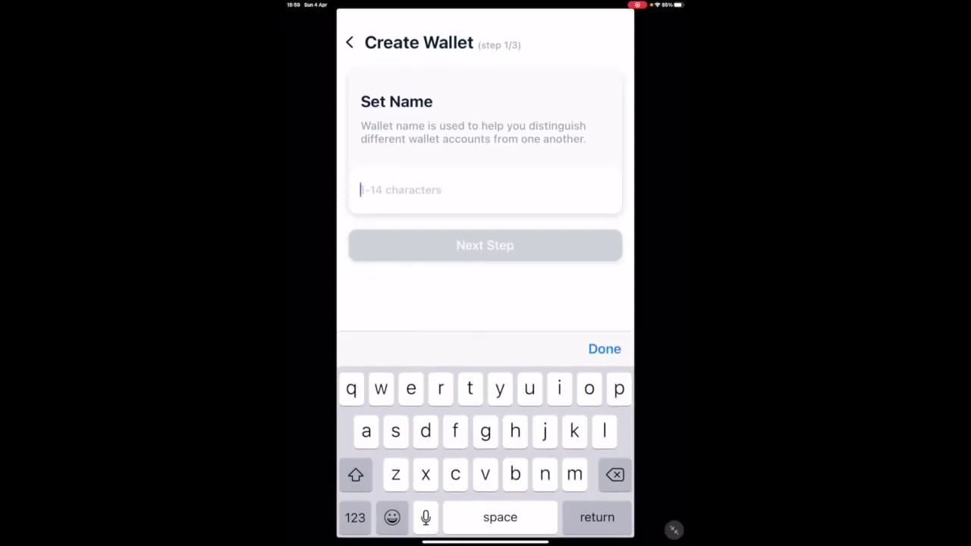
# Name the new wallet 'Testing' and continue to the password step
pyautogui.write('Testing')
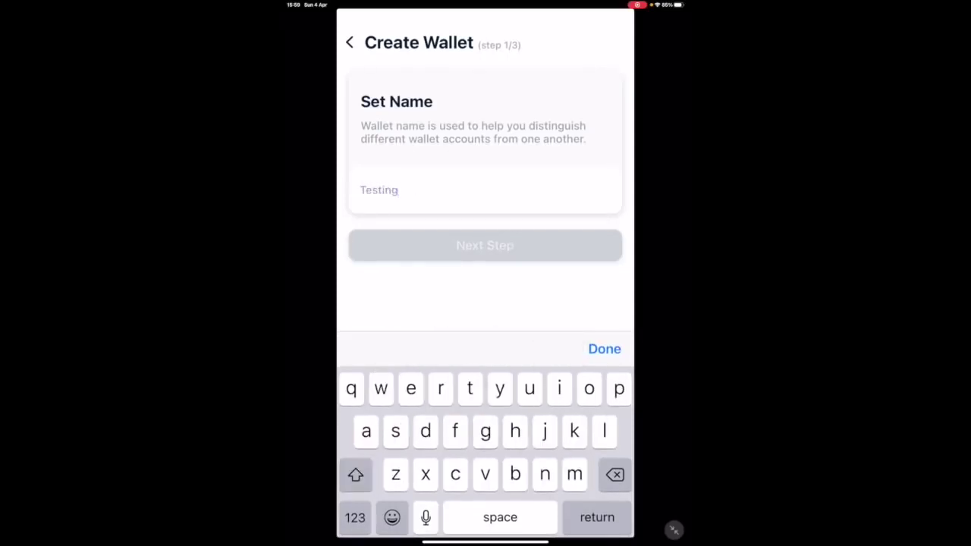
pyautogui.click(605, 348)
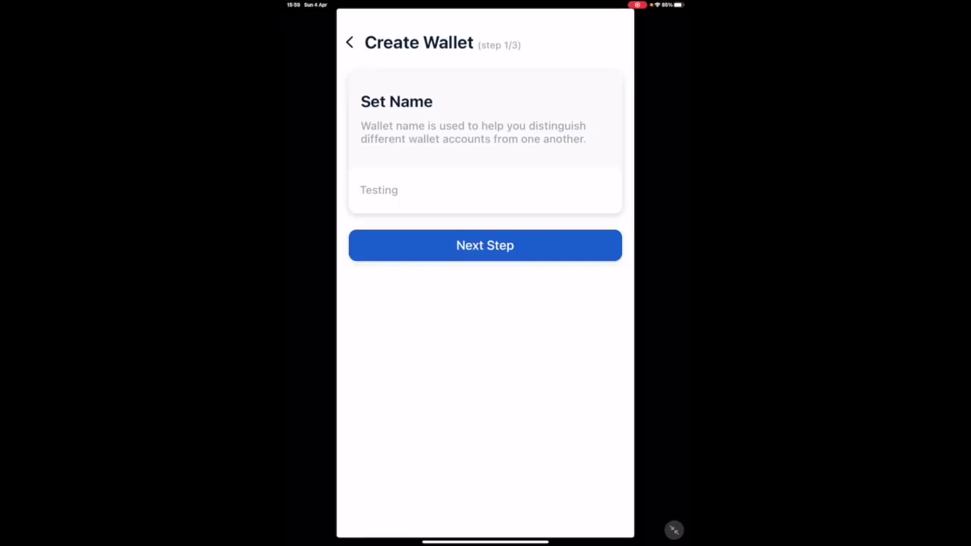
pyautogui.click(485, 245)
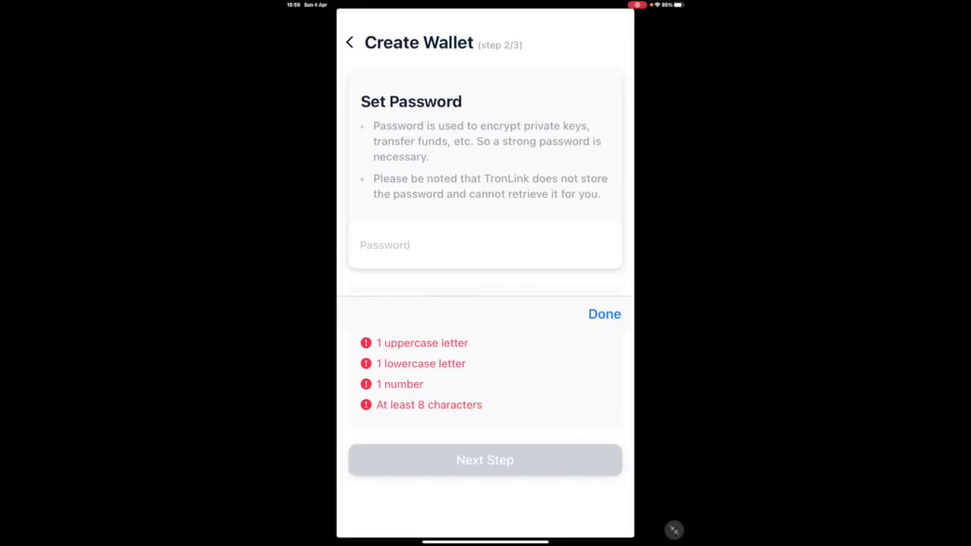
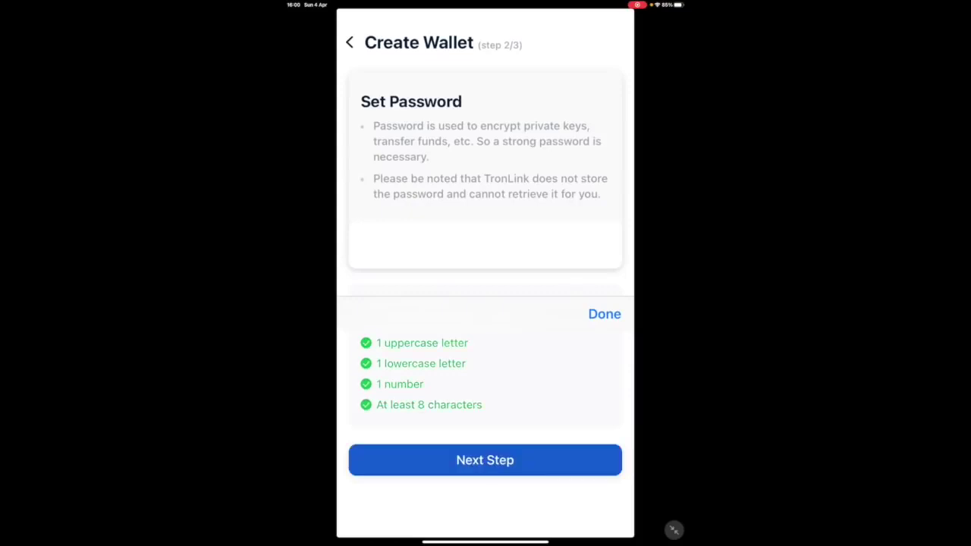
# Enter a wallet password meeting all requirements, then re-enter it to confirm and create the wallet
pyautogui.click(605, 313)
pyautogui.click(485, 460)
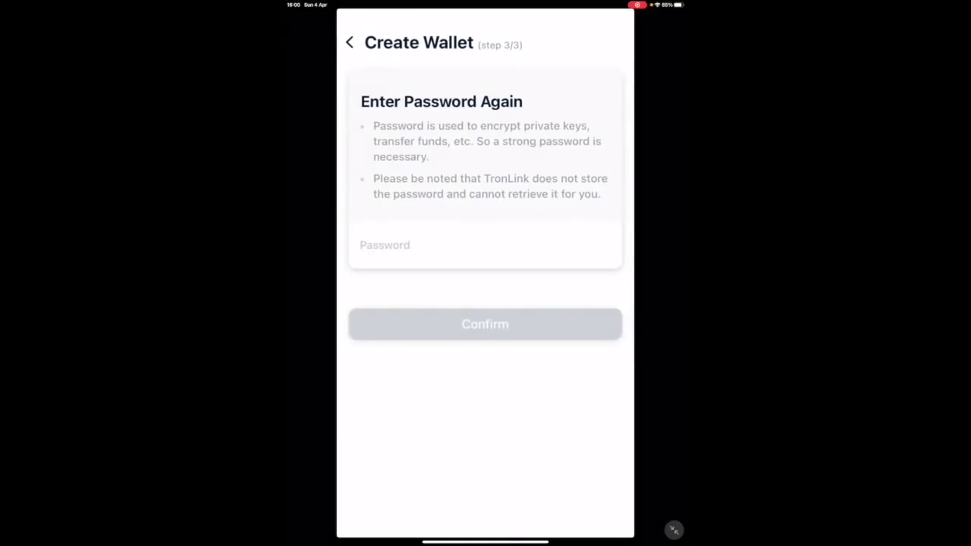
pyautogui.write('a')
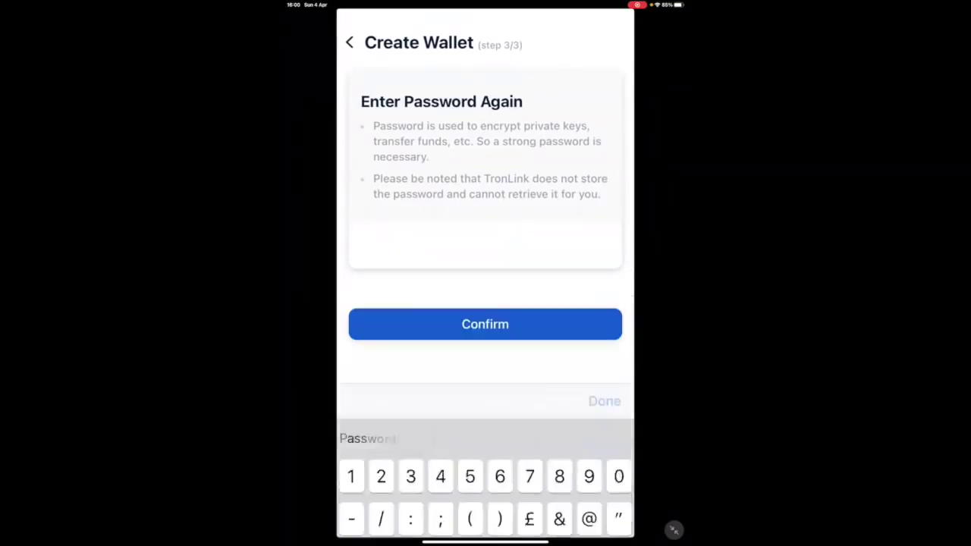
pyautogui.click(605, 401)
pyautogui.click(485, 324)
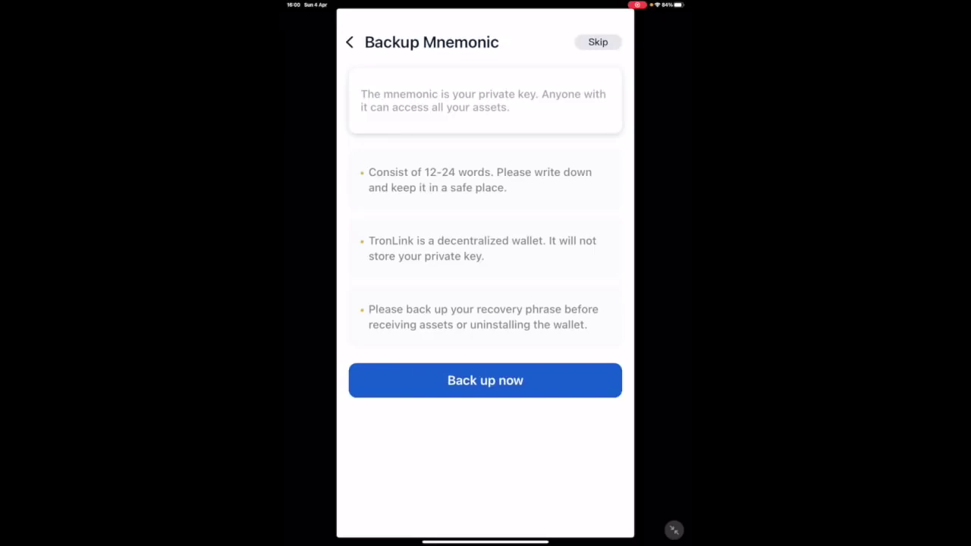
# Reveal the wallet's mnemonic phrase and confirm it has been saved securely
pyautogui.click(484, 380)
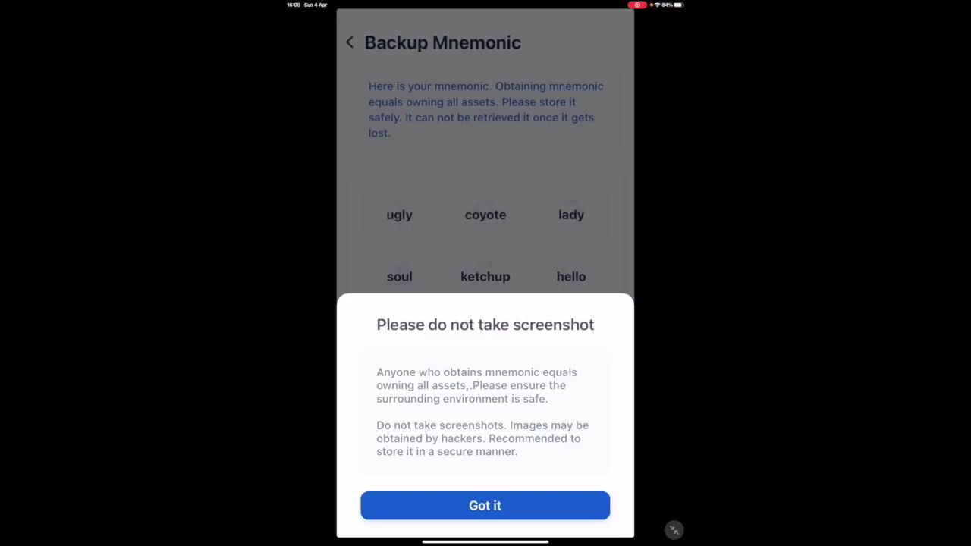
pyautogui.click(485, 506)
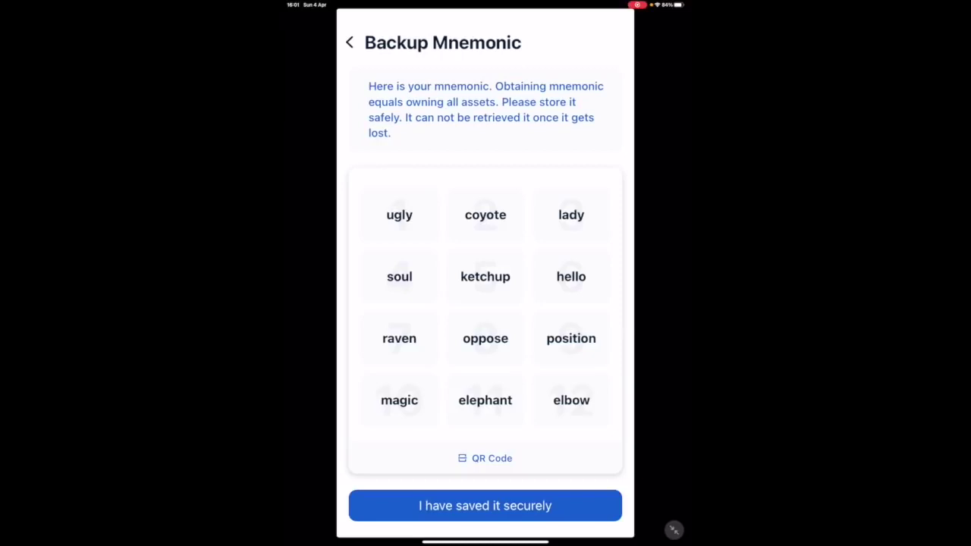
pyautogui.click(485, 506)
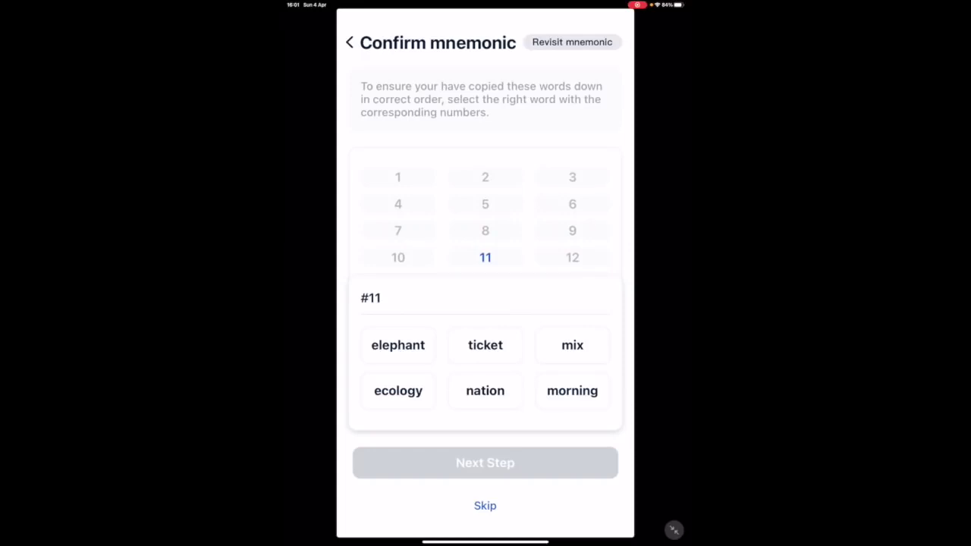
# Verify the mnemonic by picking the correct words for #11 and #2
pyautogui.click(397, 345)
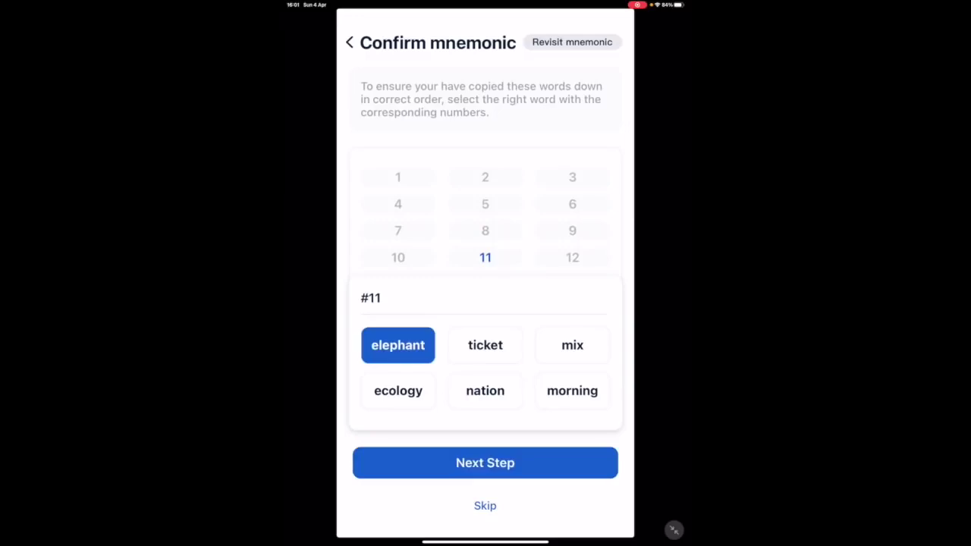
pyautogui.click(485, 463)
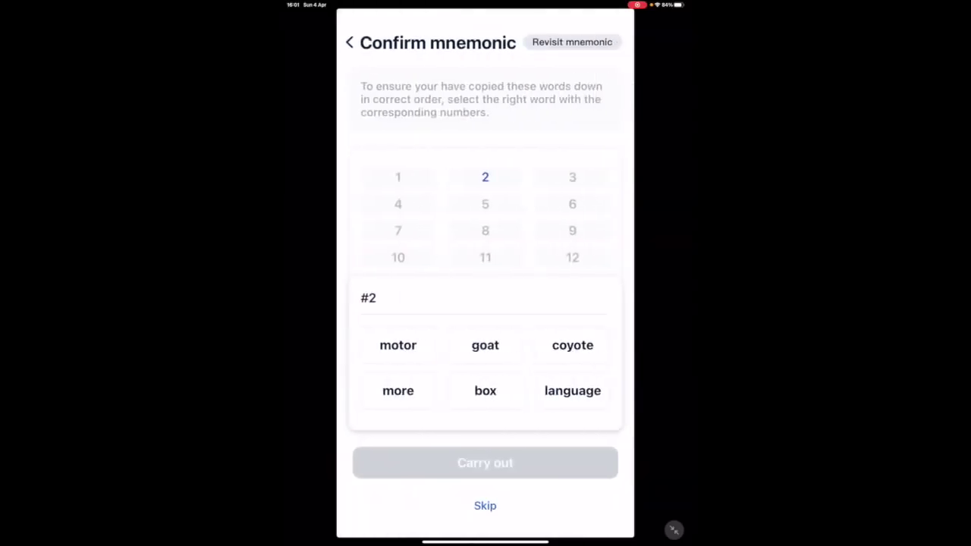
pyautogui.click(572, 345)
pyautogui.click(485, 463)
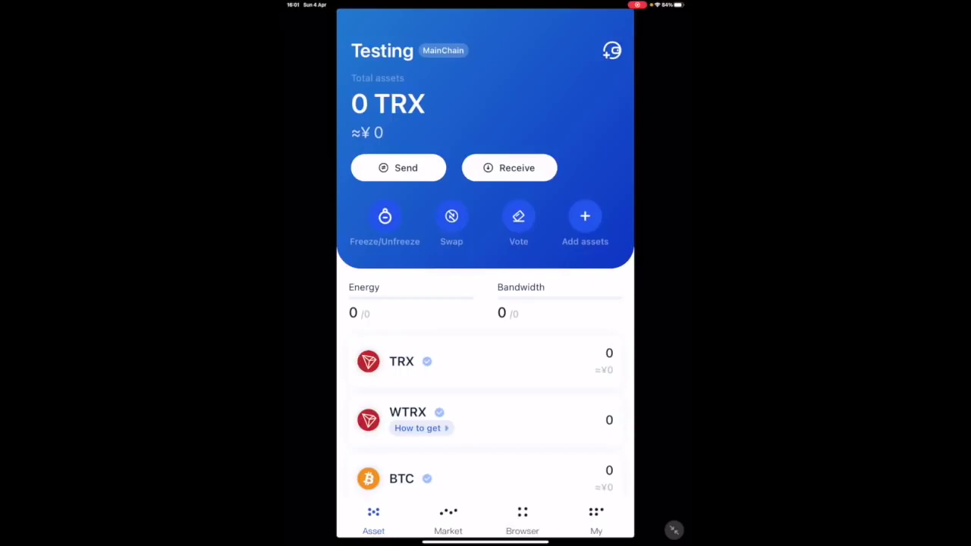
pyautogui.click(597, 520)
pyautogui.scroll(-3, 486, 304)
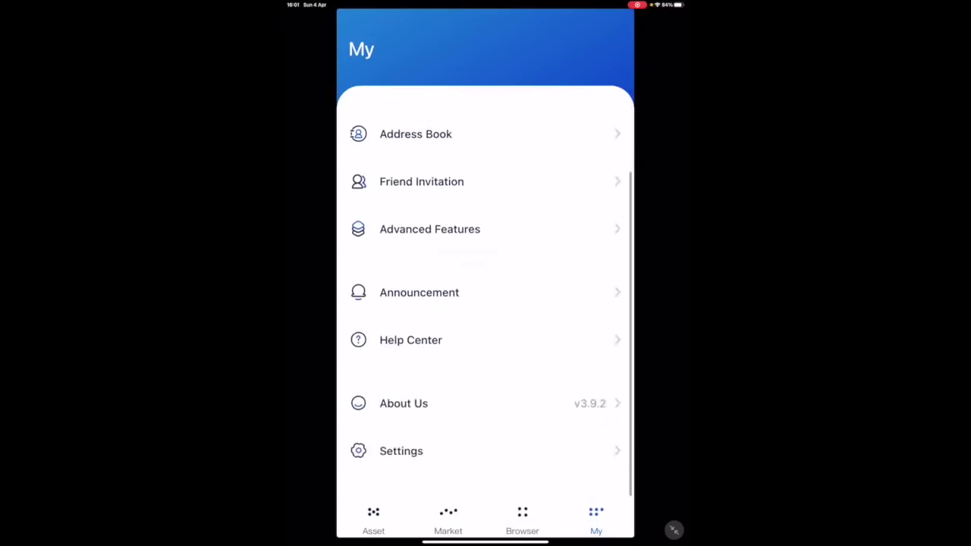
pyautogui.click(401, 473)
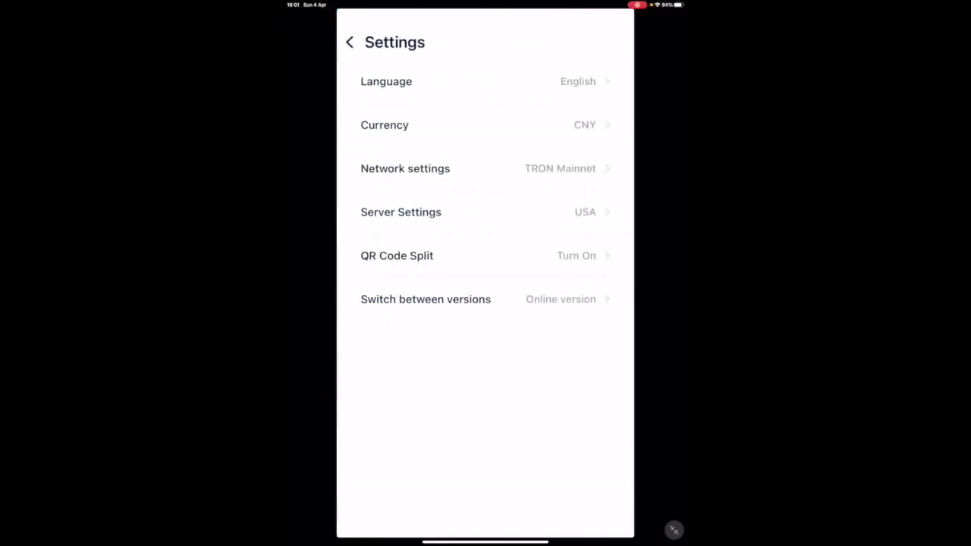
pyautogui.click(425, 125)
pyautogui.click(485, 500)
pyautogui.click(349, 42)
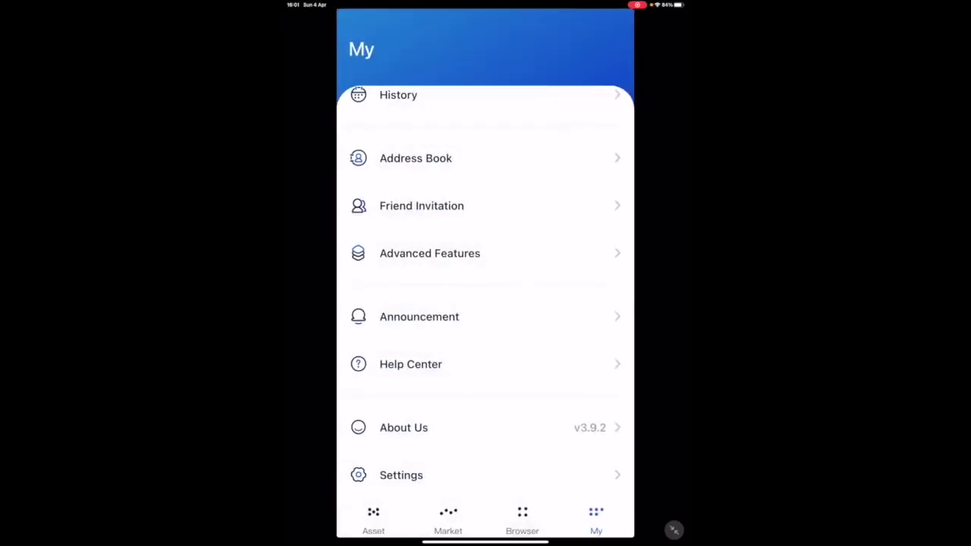
pyautogui.scroll(2, 486, 304)
pyautogui.click(374, 520)
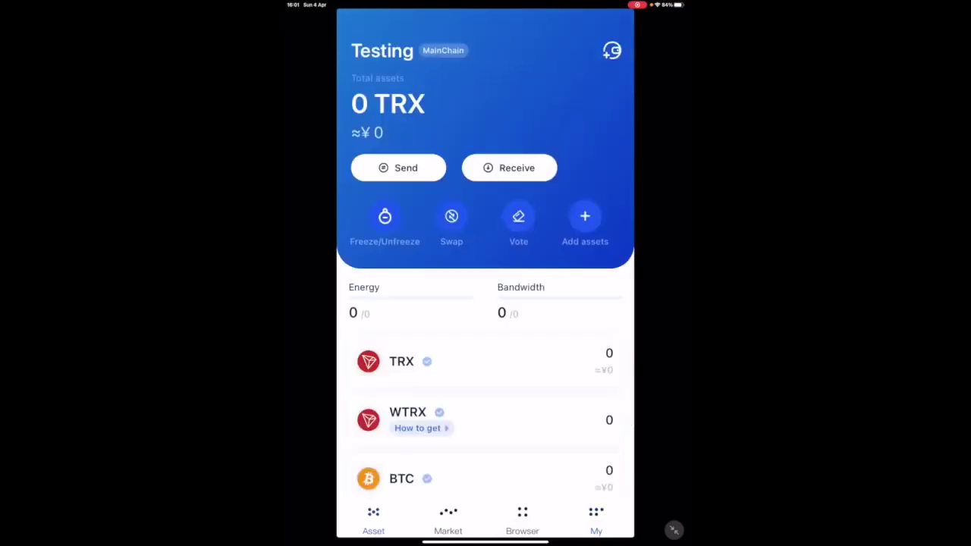
pyautogui.click(596, 520)
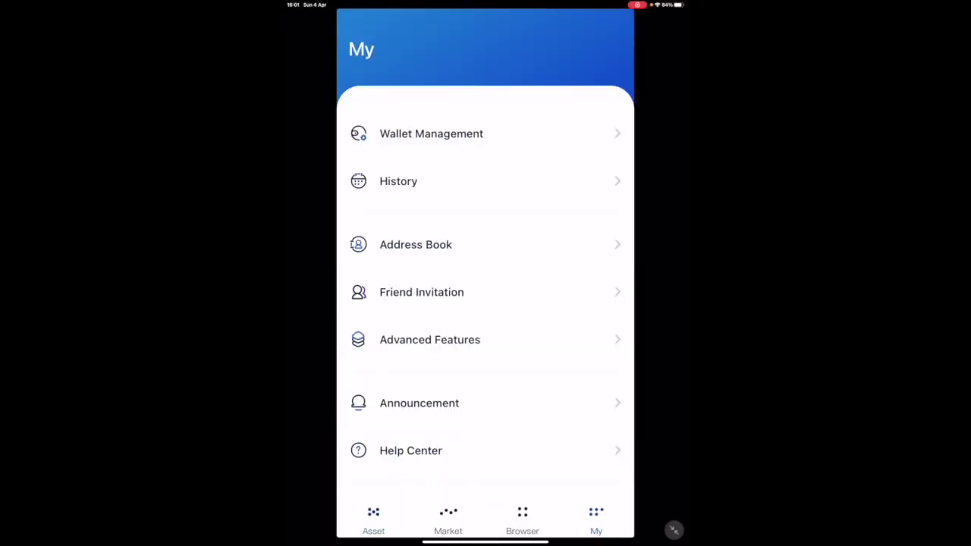
pyautogui.click(431, 133)
pyautogui.click(347, 41)
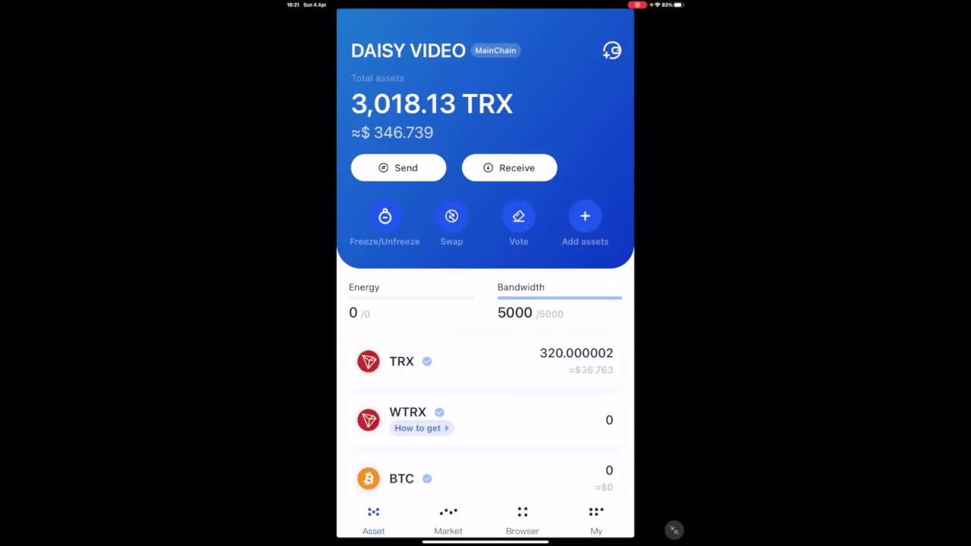
pyautogui.click(597, 520)
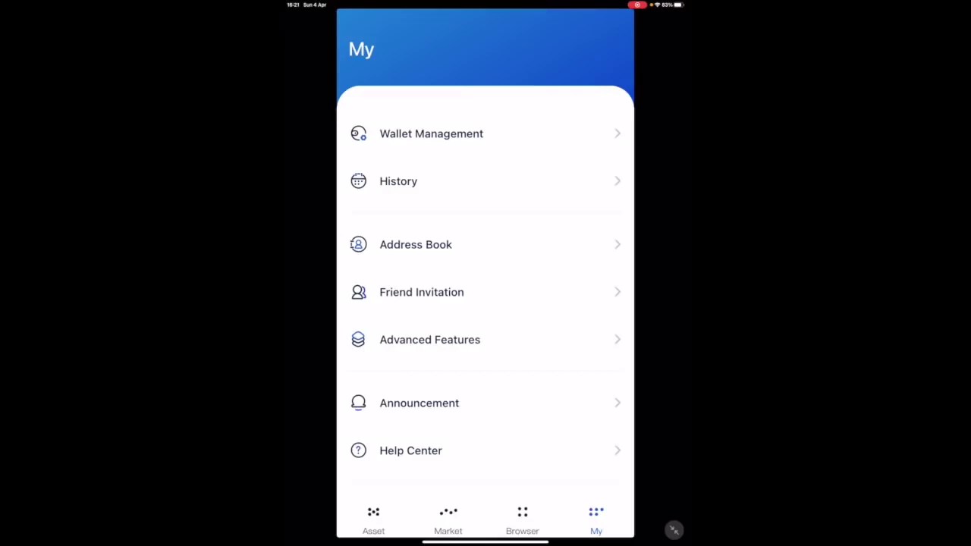
pyautogui.scroll(-3, 485, 304)
pyautogui.click(400, 475)
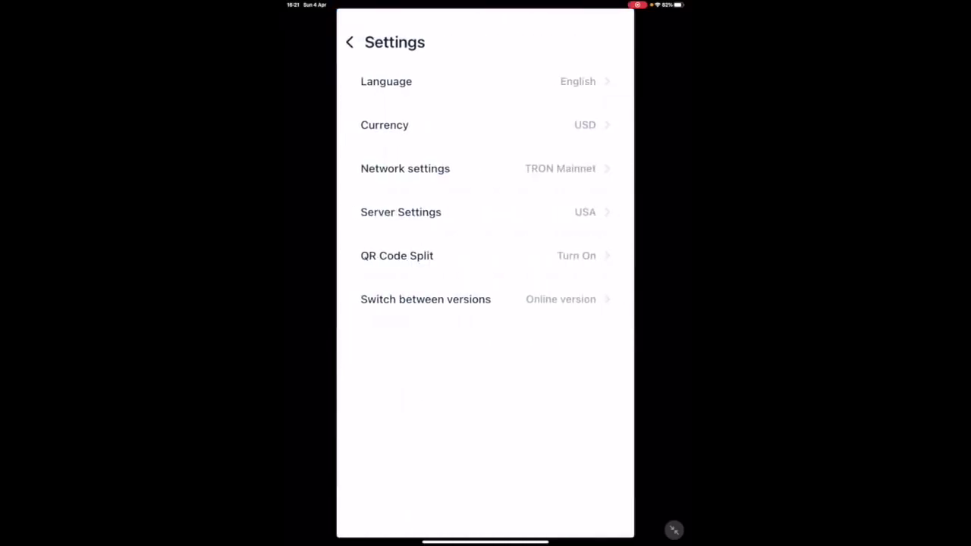
pyautogui.click(384, 126)
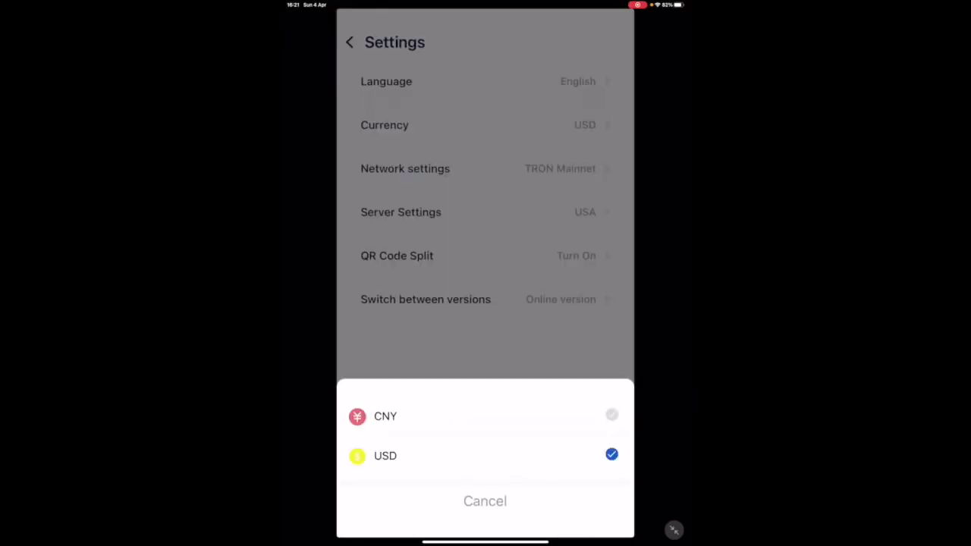
pyautogui.click(485, 501)
pyautogui.click(349, 42)
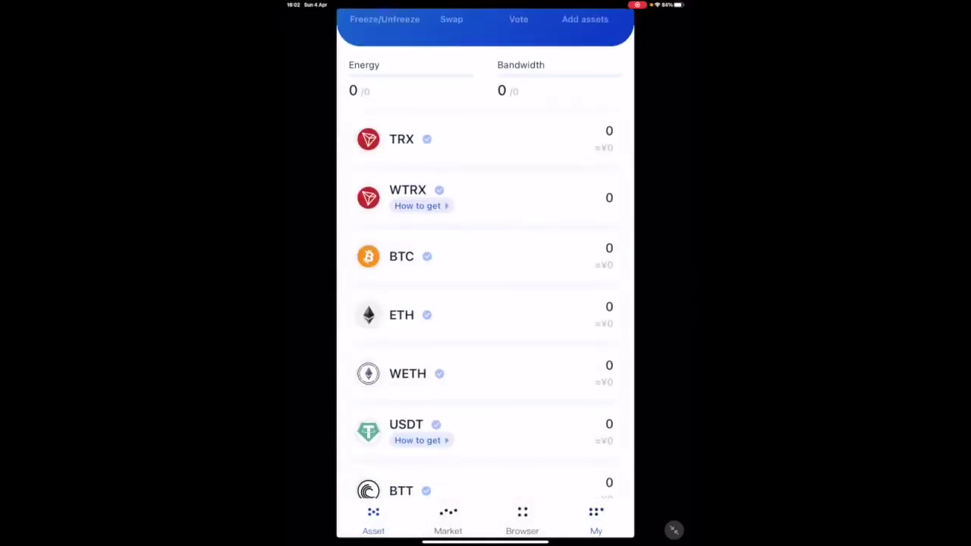
# View the Testing wallet's private key via Wallet Management after entering the wallet password
pyautogui.click(596, 522)
pyautogui.scroll(2, 485, 304)
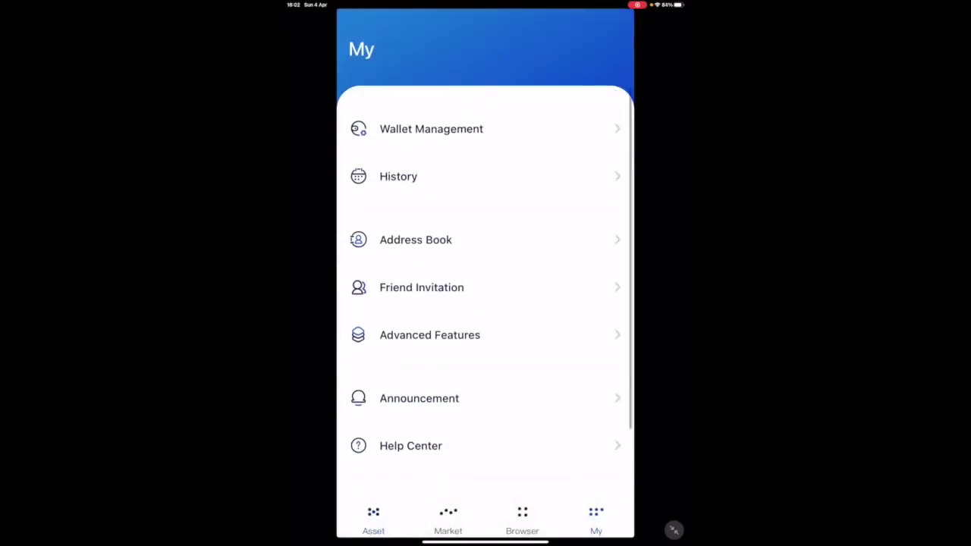
pyautogui.click(431, 129)
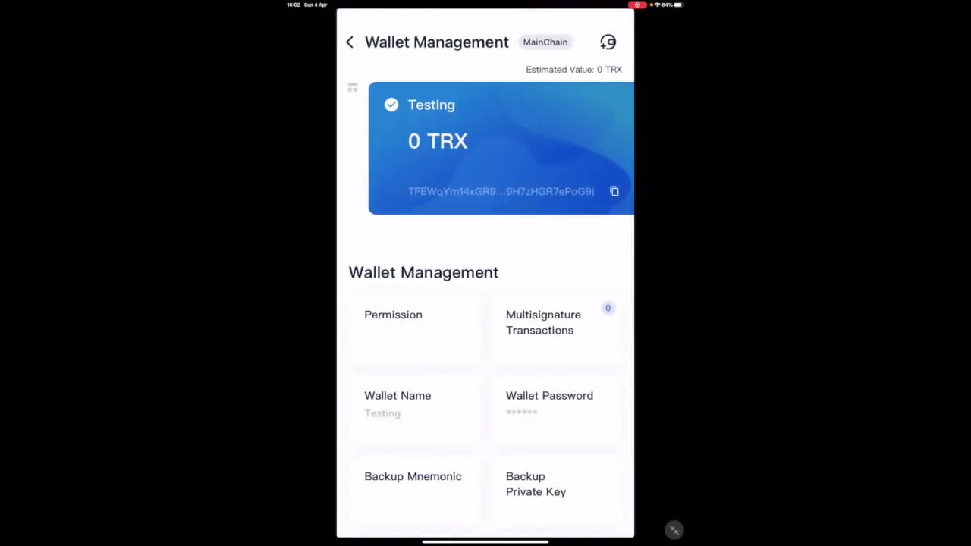
pyautogui.scroll(-1, 486, 379)
pyautogui.click(413, 432)
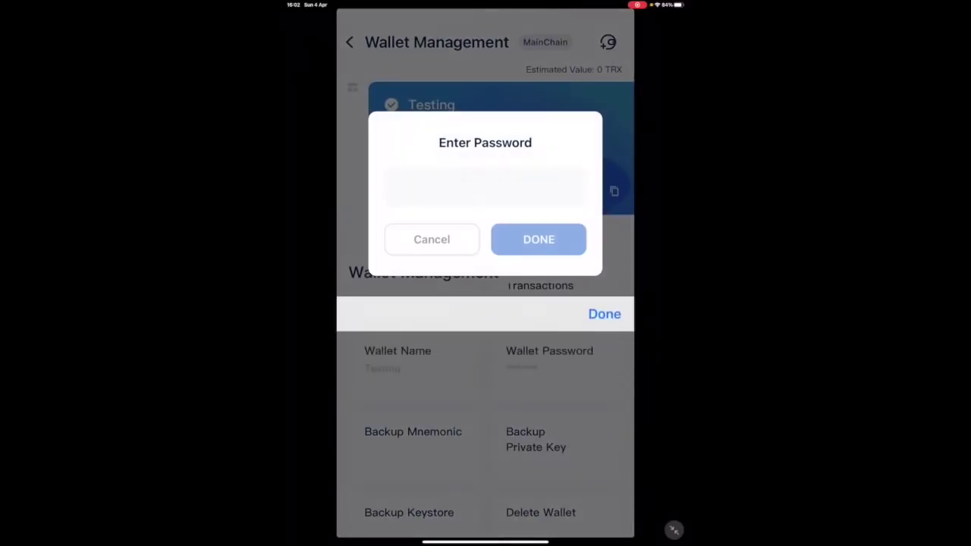
pyautogui.write('******')
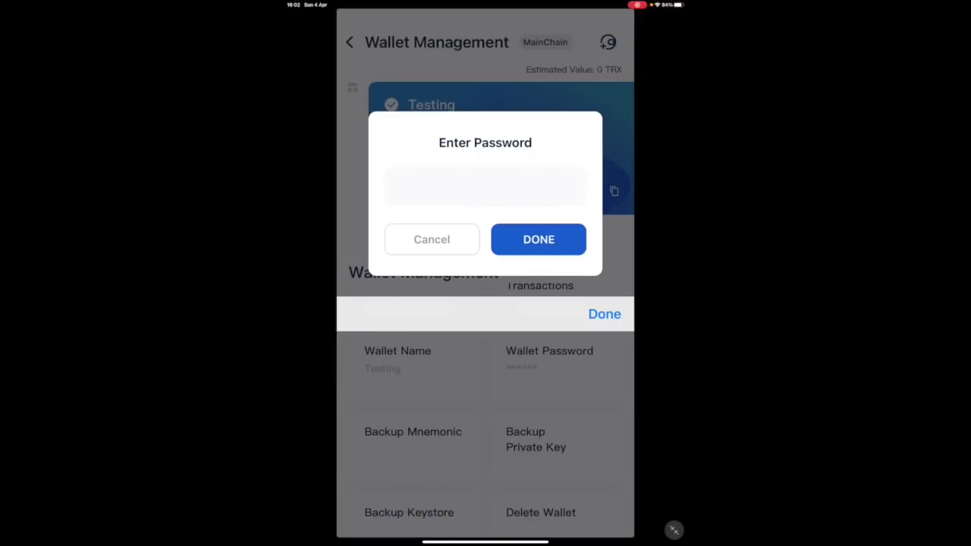
pyautogui.press('Return')
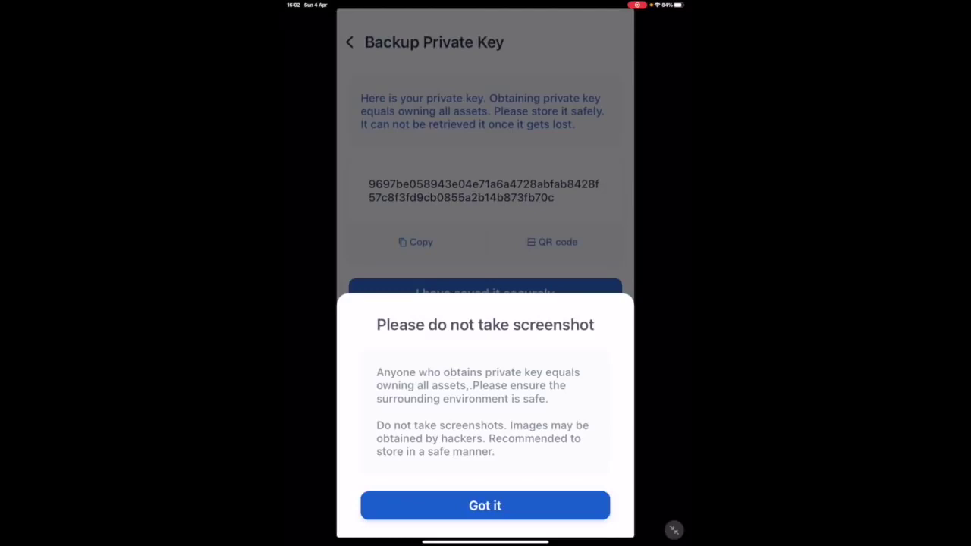
pyautogui.click(485, 505)
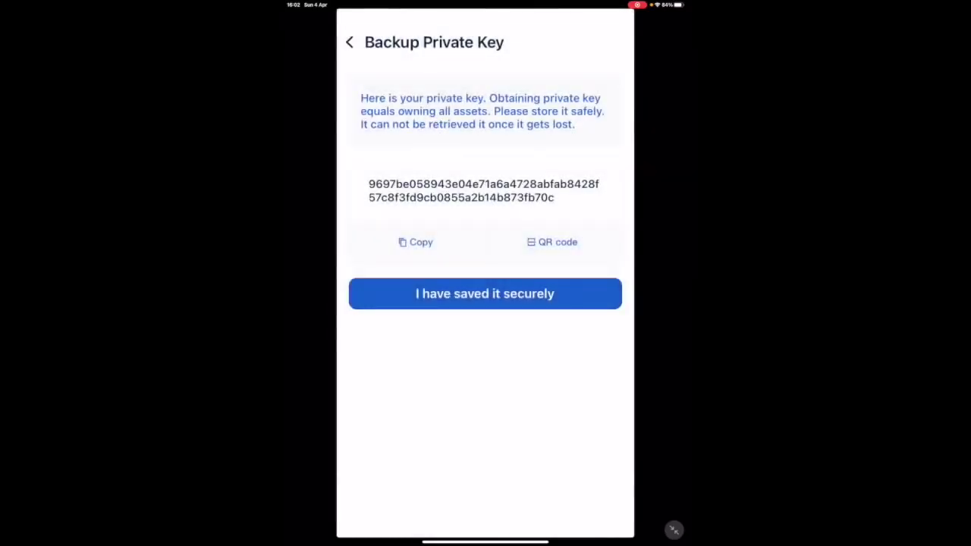
pyautogui.click(485, 294)
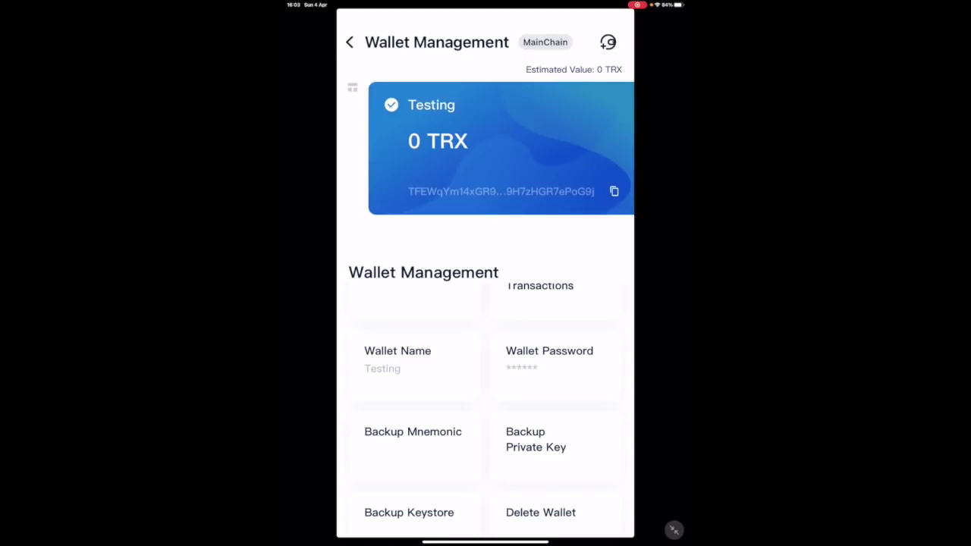
# Copy the Testing wallet's address and return to its Asset token list
pyautogui.click(614, 192)
pyautogui.click(349, 42)
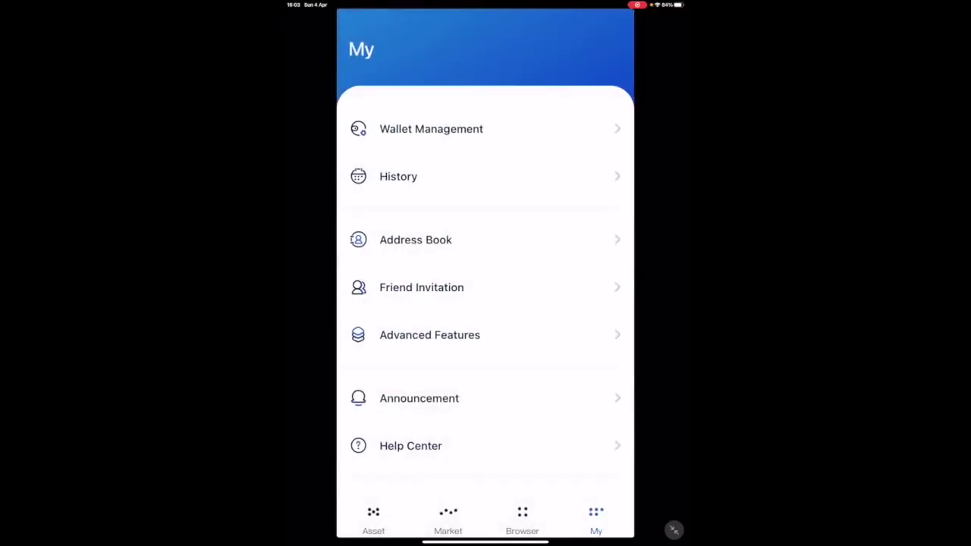
pyautogui.click(373, 520)
# Copy the wallet's USDT receiving address and return to the token list
pyautogui.scroll(-3, 485, 273)
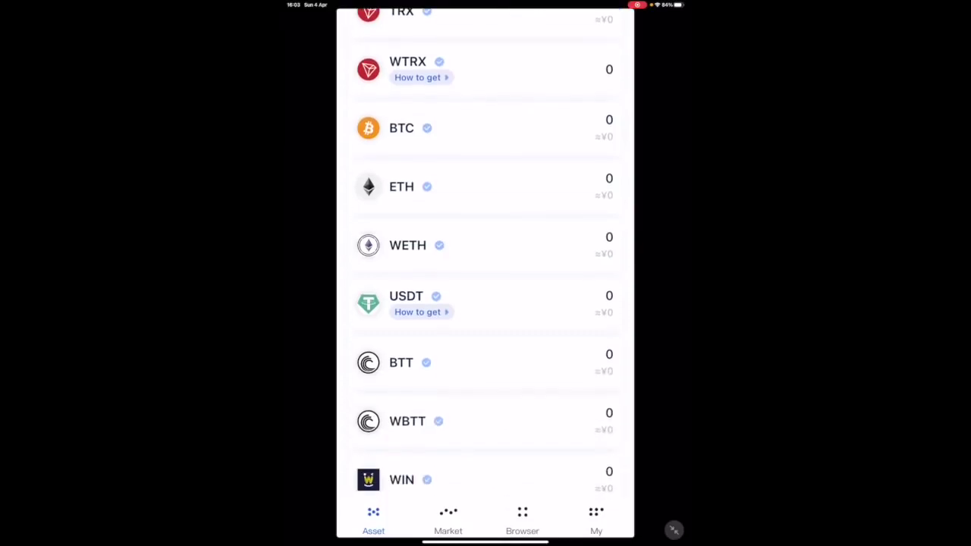
pyautogui.scroll(2, 485, 273)
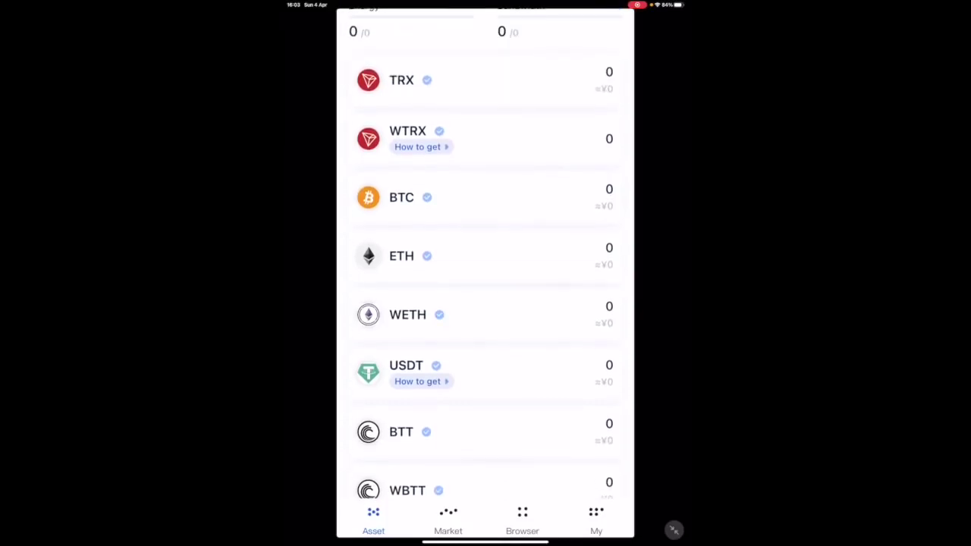
pyautogui.click(425, 372)
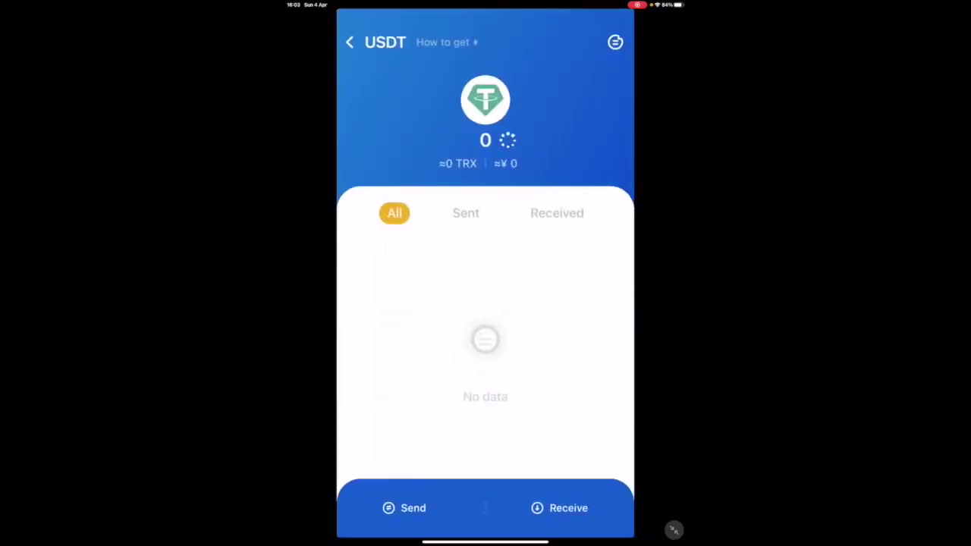
pyautogui.click(560, 507)
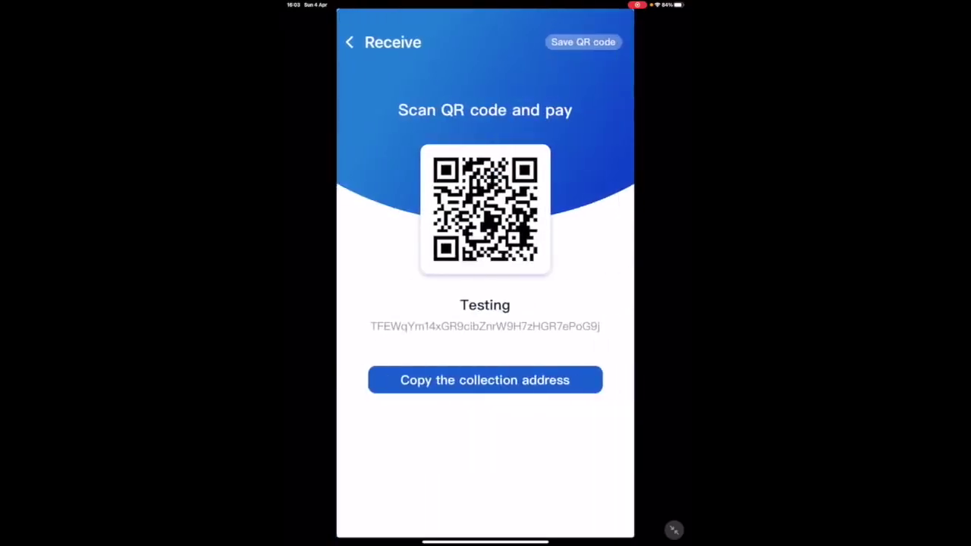
pyautogui.click(484, 380)
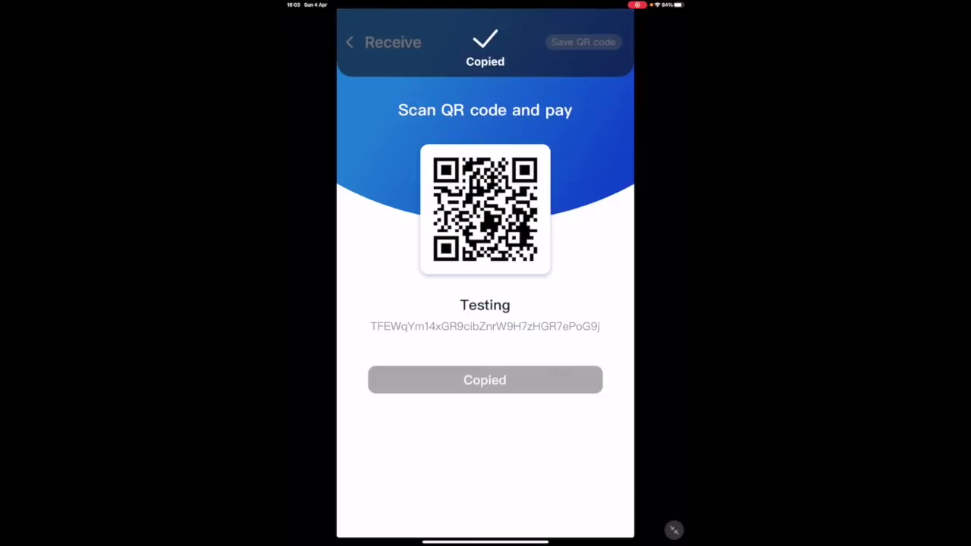
pyautogui.click(350, 42)
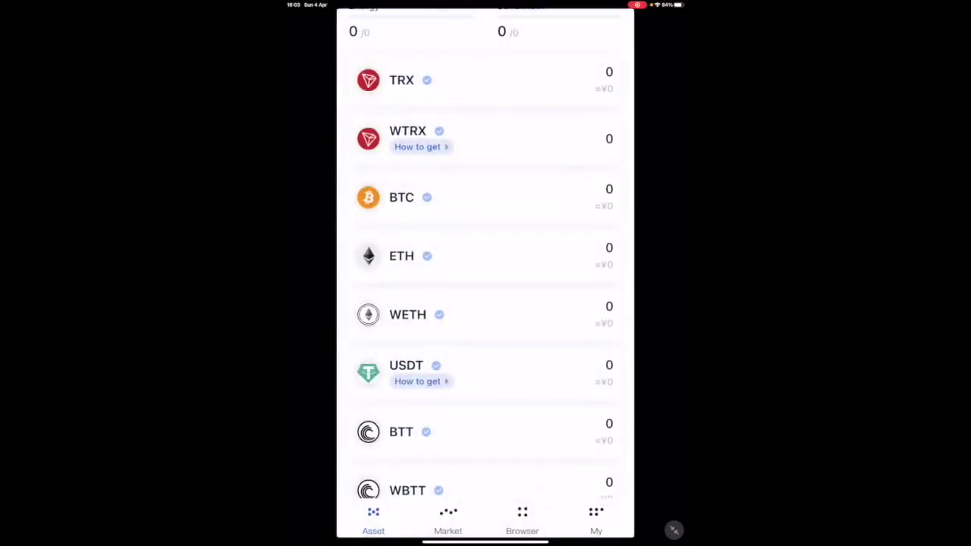
# Open the TRX balance page and check its Send and Receive screens without sending
pyautogui.scroll(2, 486, 304)
pyautogui.click(402, 202)
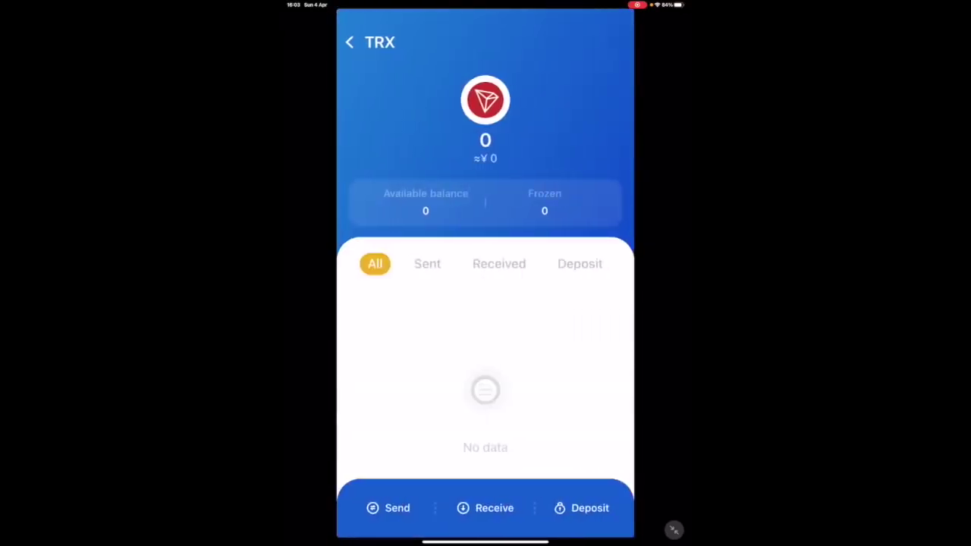
pyautogui.click(389, 507)
pyautogui.click(349, 41)
pyautogui.click(486, 508)
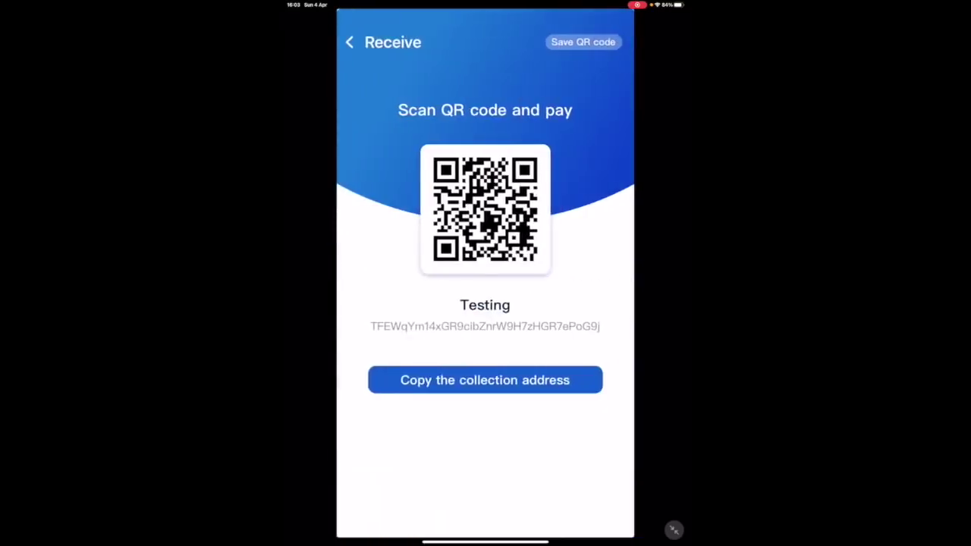
pyautogui.click(349, 42)
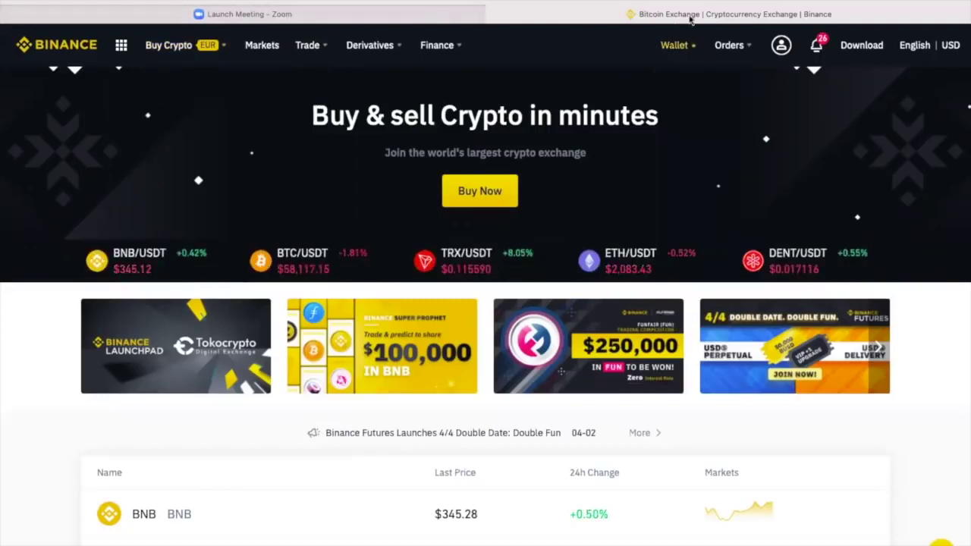
pyautogui.moveTo(675, 45)
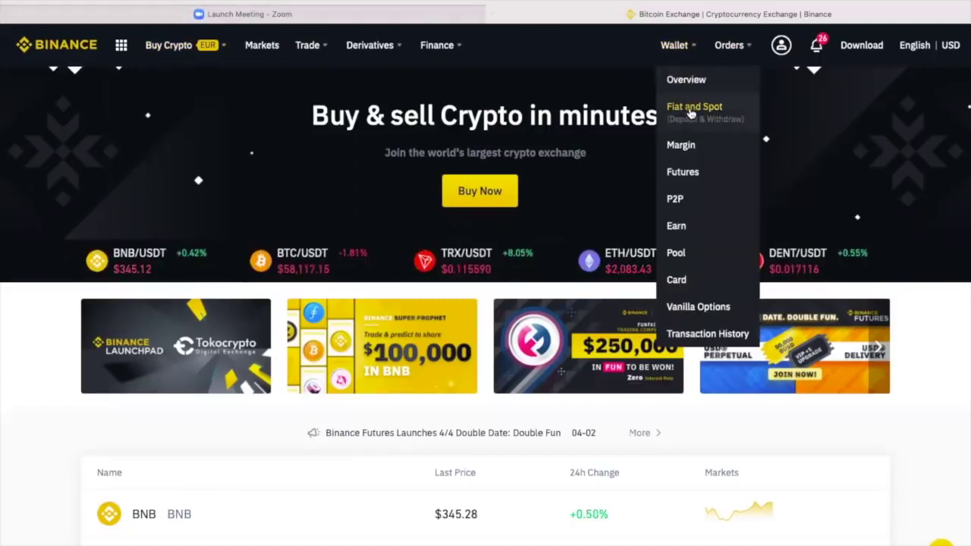
# Open Binance's Fiat and Spot wallet page from the Wallet dropdown
pyautogui.click(691, 110)
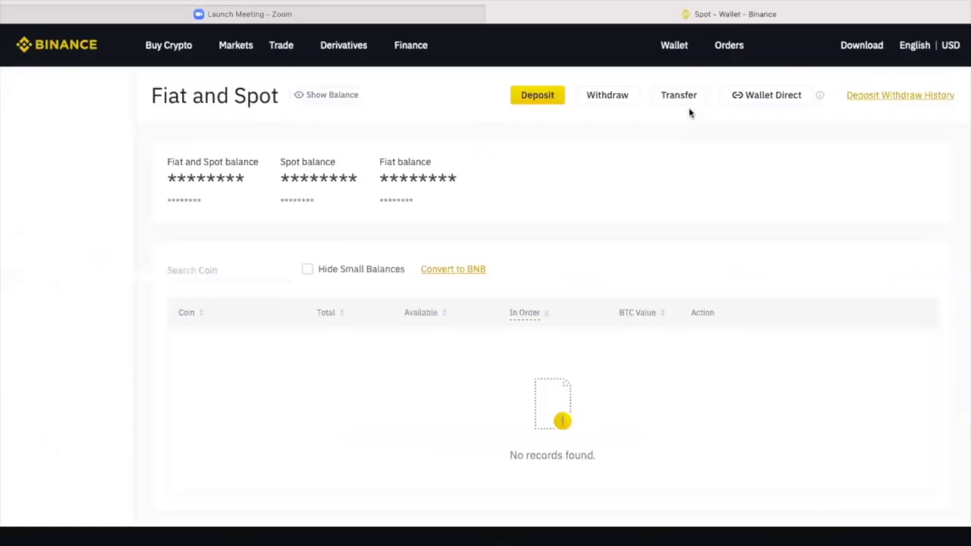
# Scroll through the Fiat and Spot coin holdings, then open the Buy Crypto page
pyautogui.scroll(-1, 551, 319)
pyautogui.scroll(-1, 550, 320)
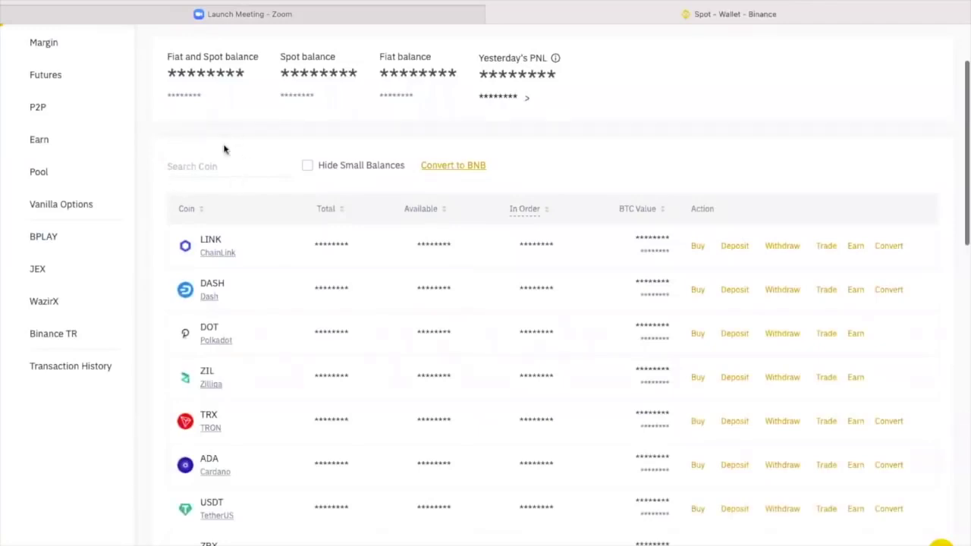
pyautogui.scroll(-2, 383, 328)
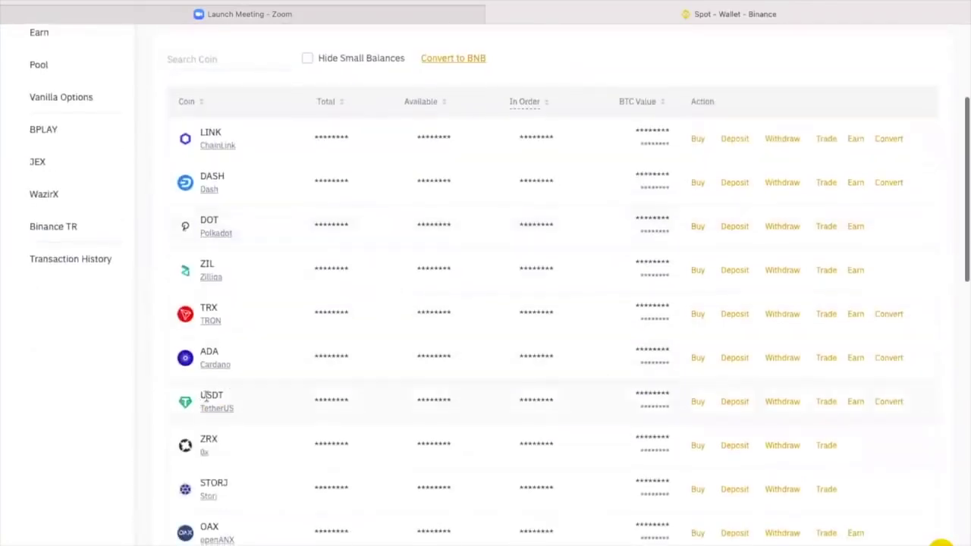
pyautogui.click(699, 402)
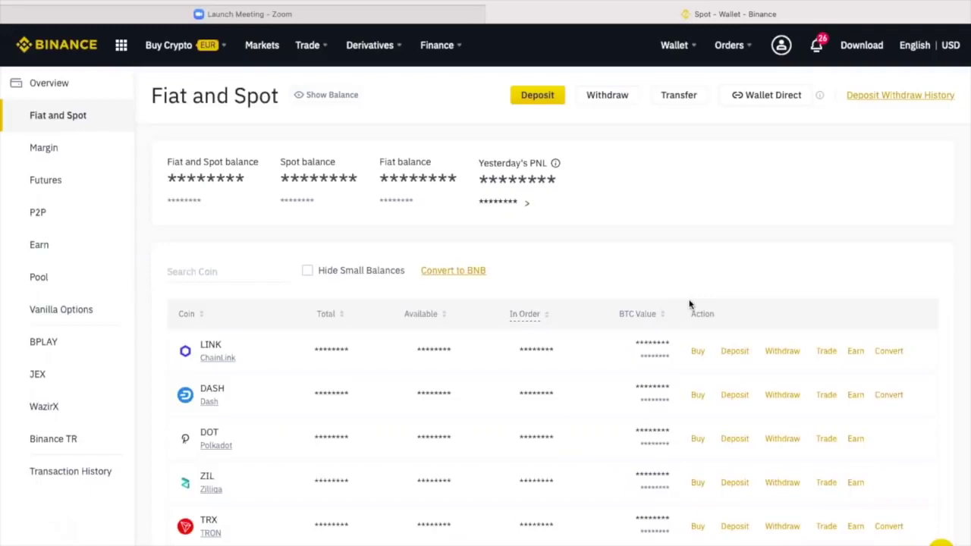
pyautogui.scroll(-2, 690, 304)
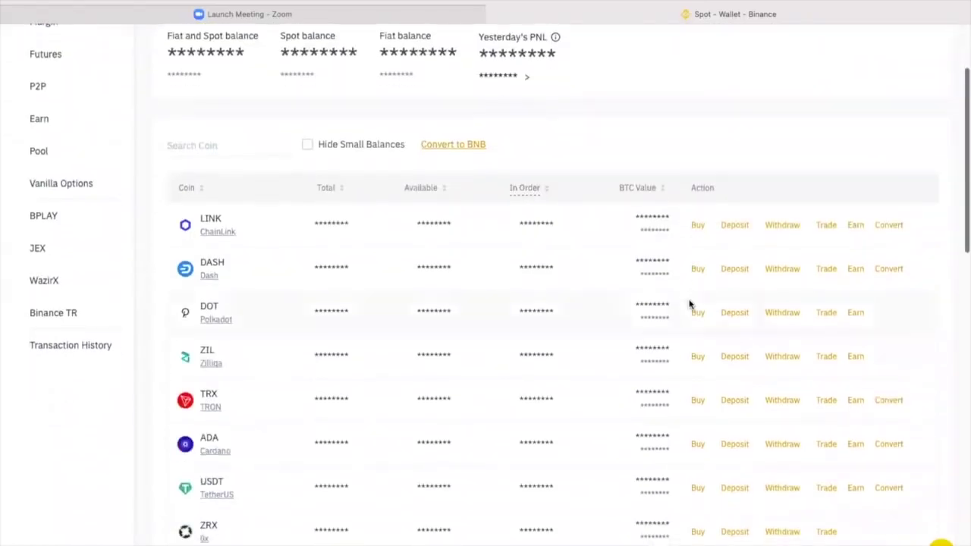
pyautogui.scroll(-2, 645, 299)
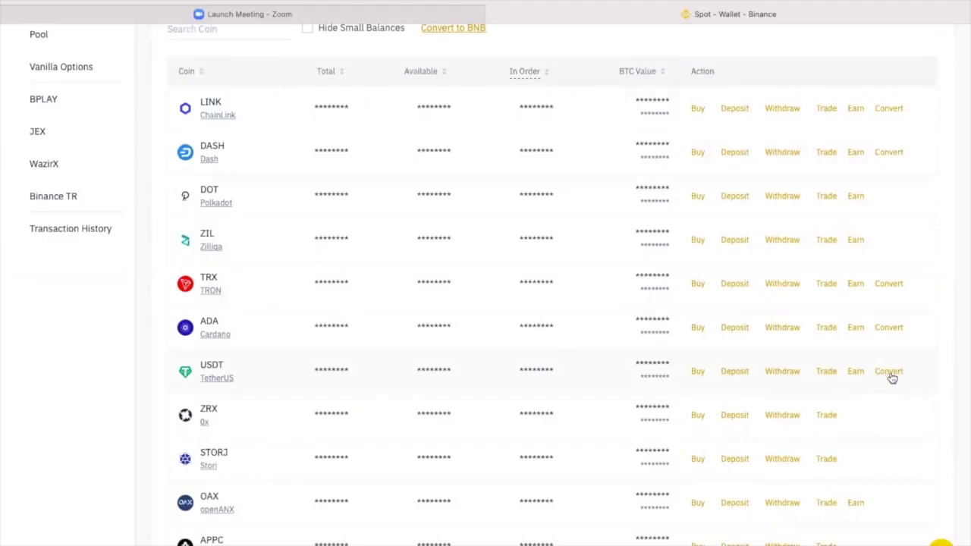
pyautogui.click(889, 373)
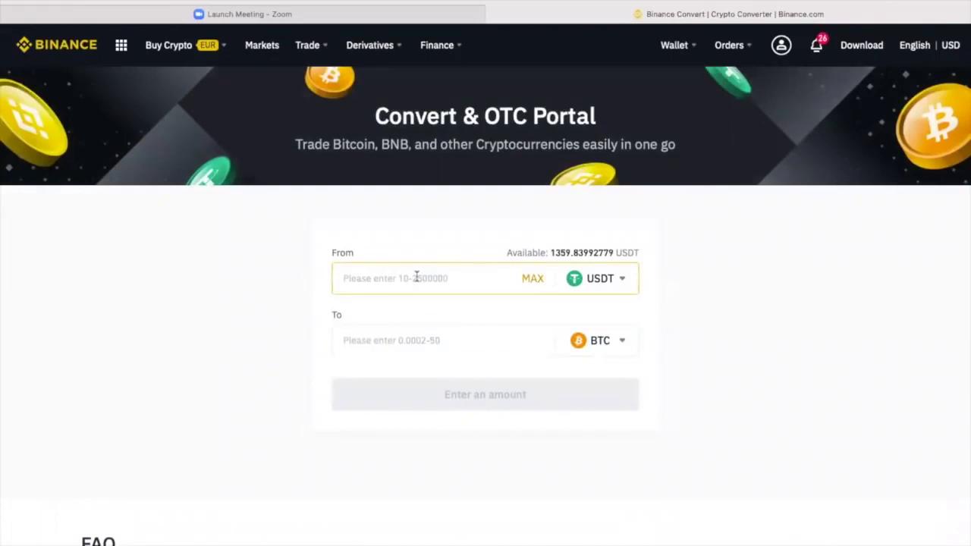
# Choose TRX as the coin to receive in the Convert To list
pyautogui.click(622, 341)
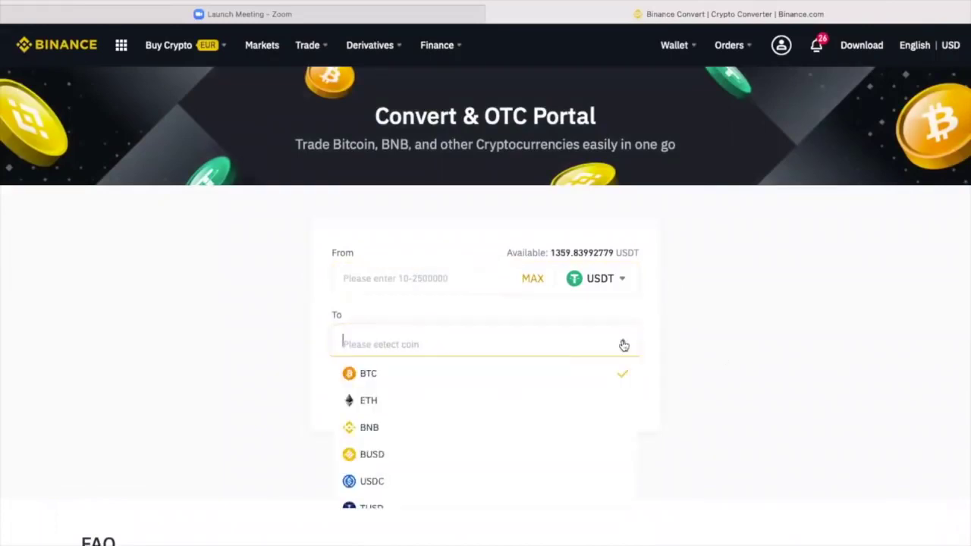
pyautogui.scroll(-2, 440, 440)
pyautogui.scroll(-1, 439, 441)
pyautogui.scroll(-2, 438, 441)
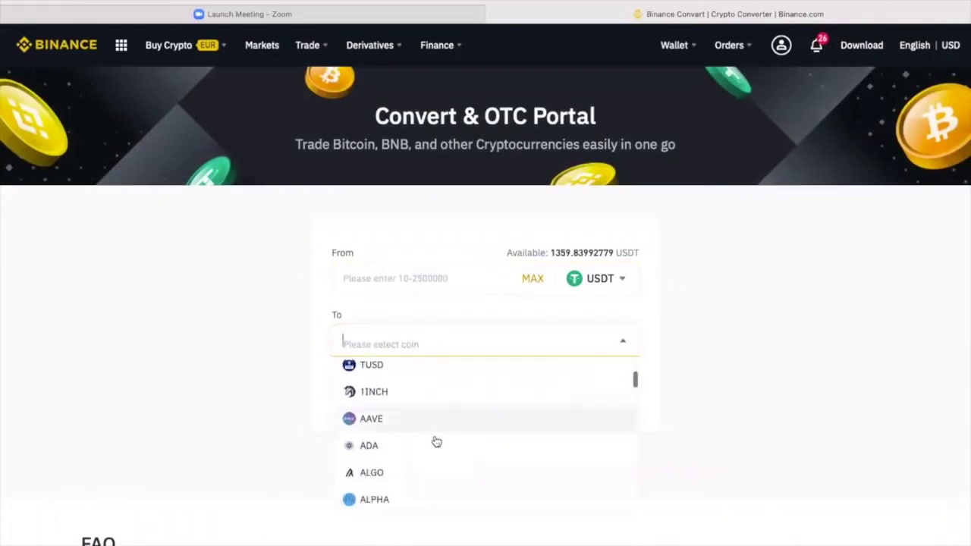
pyautogui.scroll(-2, 437, 442)
pyautogui.scroll(-2, 437, 441)
pyautogui.scroll(-3, 437, 442)
pyautogui.scroll(-2, 437, 441)
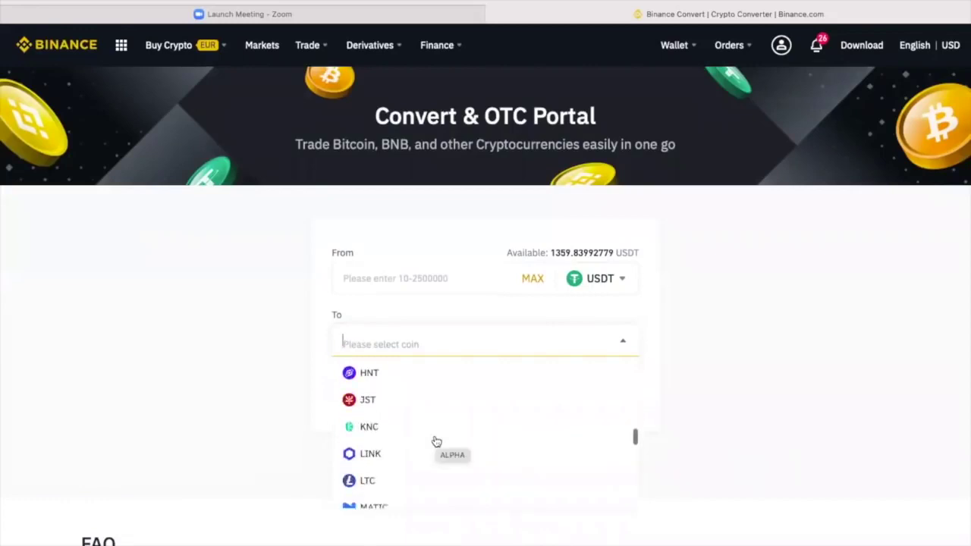
pyautogui.scroll(-1, 437, 442)
pyautogui.scroll(-1, 437, 442)
pyautogui.scroll(-1, 437, 441)
pyautogui.scroll(-1, 437, 442)
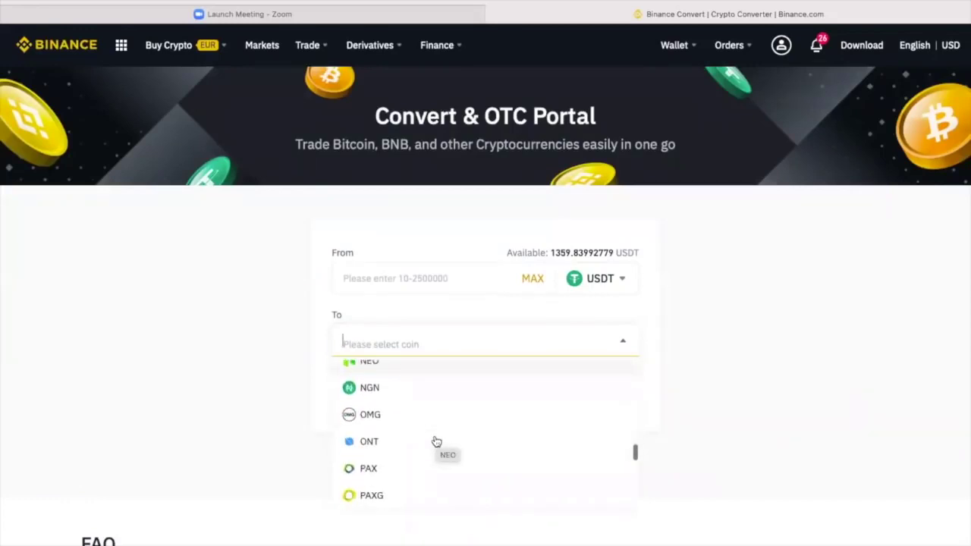
pyautogui.scroll(6, 437, 442)
pyautogui.scroll(3, 437, 441)
pyautogui.scroll(3, 437, 441)
pyautogui.scroll(5, 437, 442)
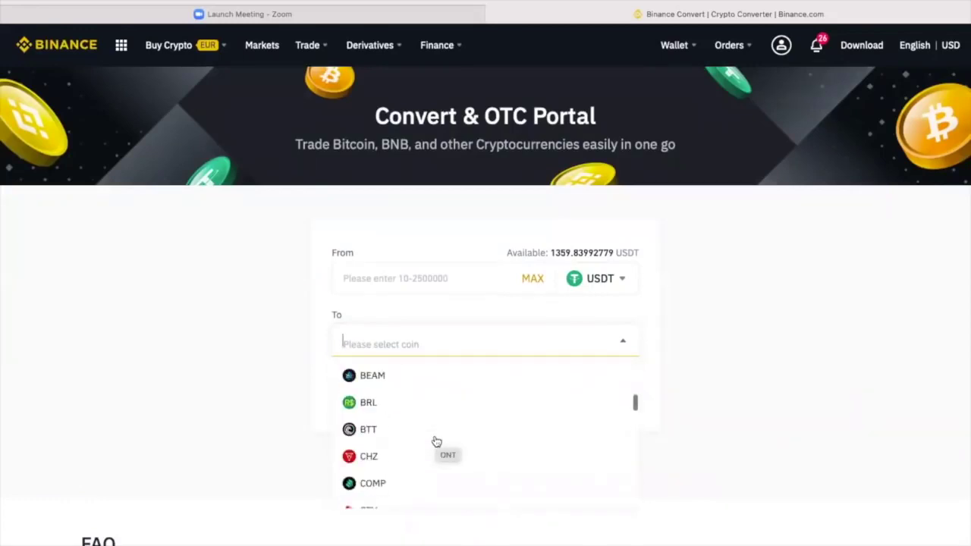
pyautogui.scroll(-2, 437, 442)
pyautogui.scroll(-2, 437, 442)
pyautogui.scroll(-2, 437, 442)
pyautogui.scroll(-2, 437, 442)
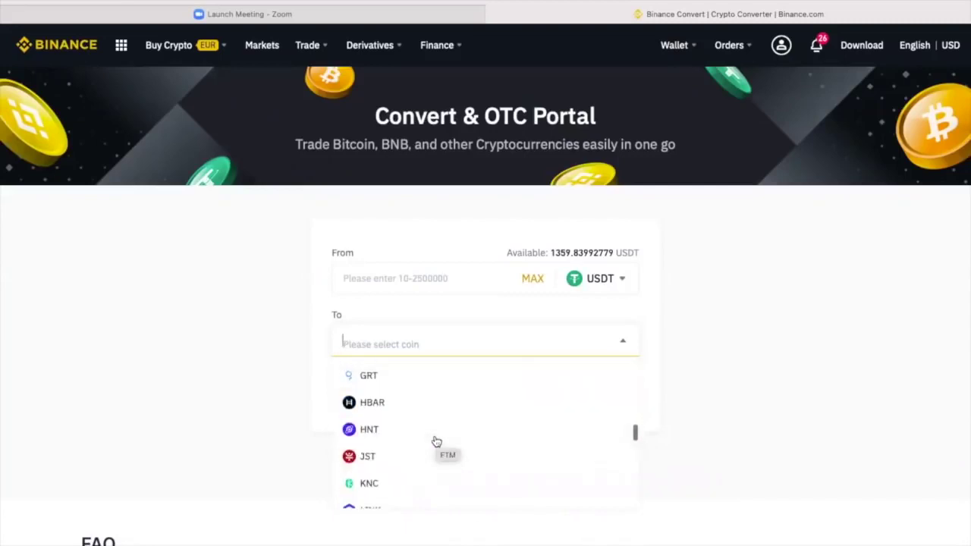
pyautogui.scroll(-2, 437, 442)
pyautogui.scroll(-2, 437, 441)
pyautogui.scroll(-2, 437, 441)
pyautogui.scroll(-2, 437, 442)
pyautogui.scroll(-3, 437, 442)
pyautogui.scroll(-3, 437, 442)
pyautogui.scroll(-2, 433, 442)
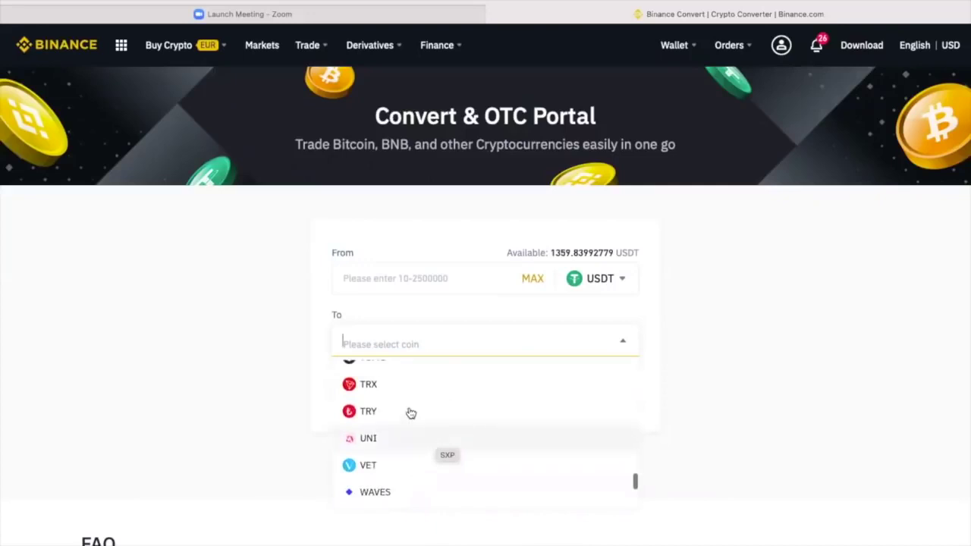
pyautogui.click(381, 386)
# Enter 30 USDT and preview the USDT to TRX conversion
pyautogui.click(411, 278)
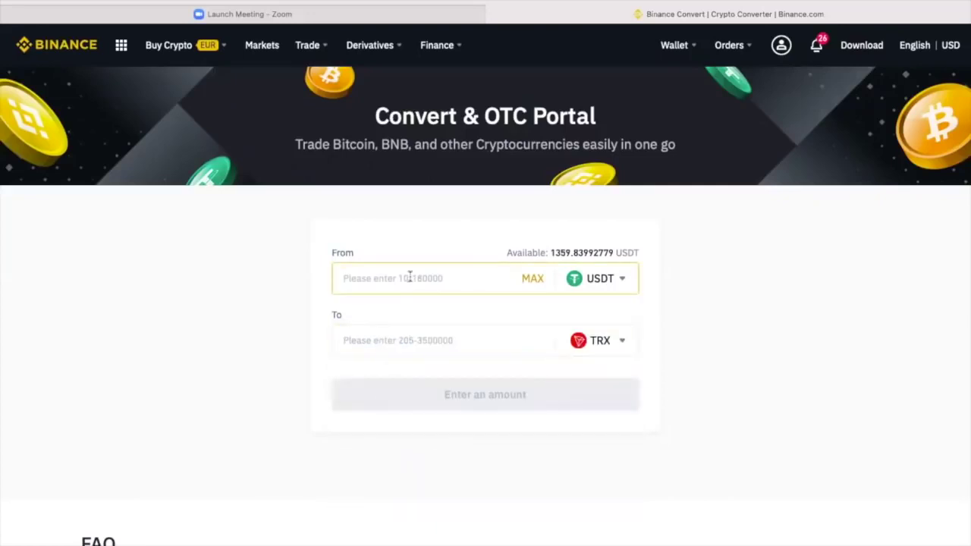
pyautogui.write('30')
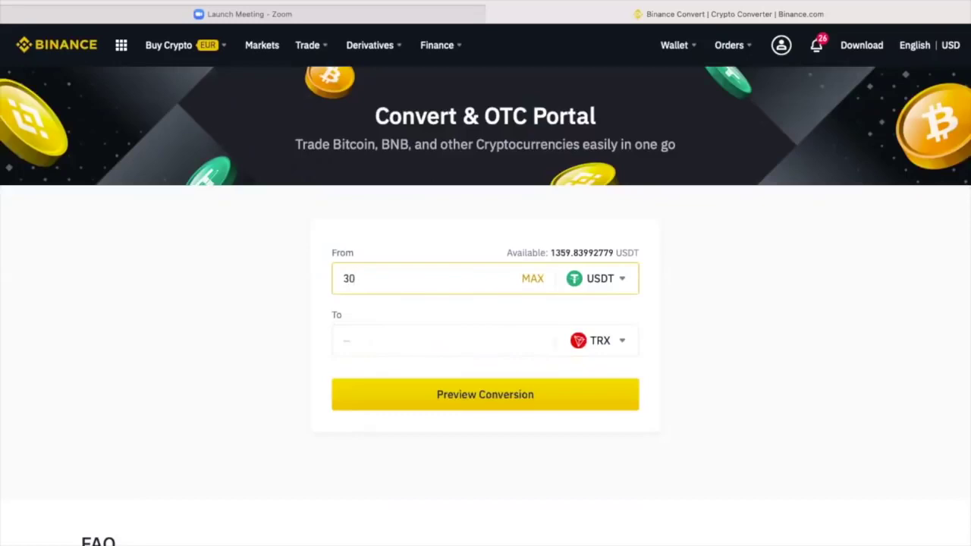
pyautogui.click(491, 406)
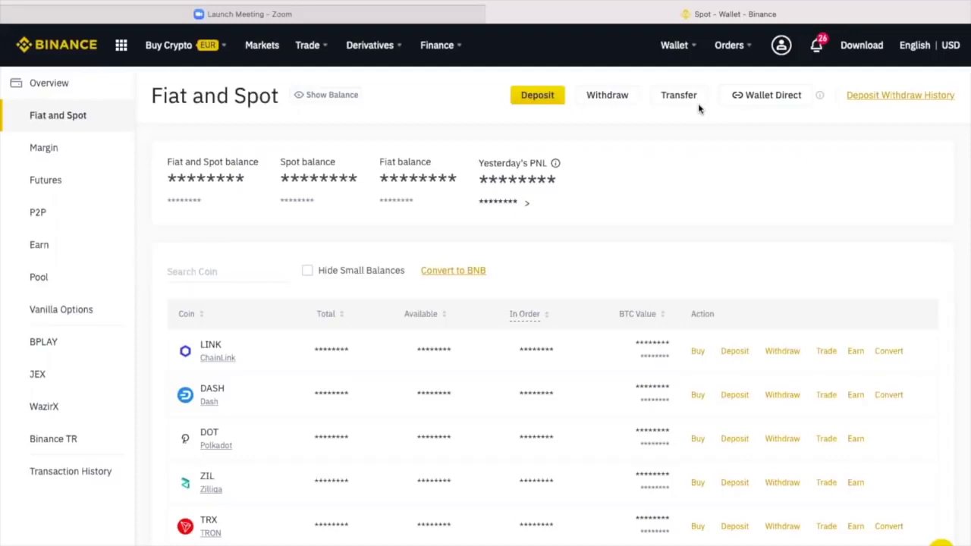
# Start a TRX withdrawal addressed to the saved Tronlink Test wallet
pyautogui.scroll(-3, 705, 357)
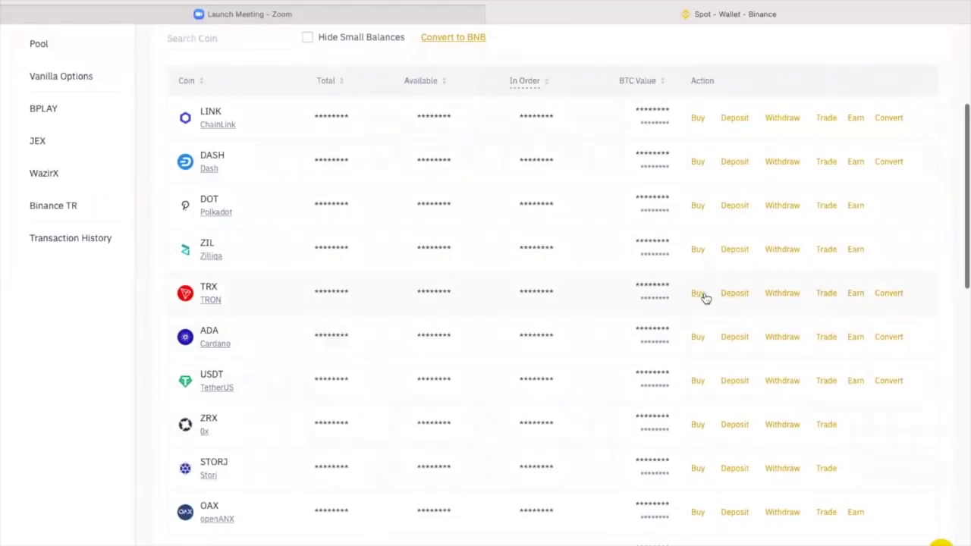
pyautogui.click(782, 294)
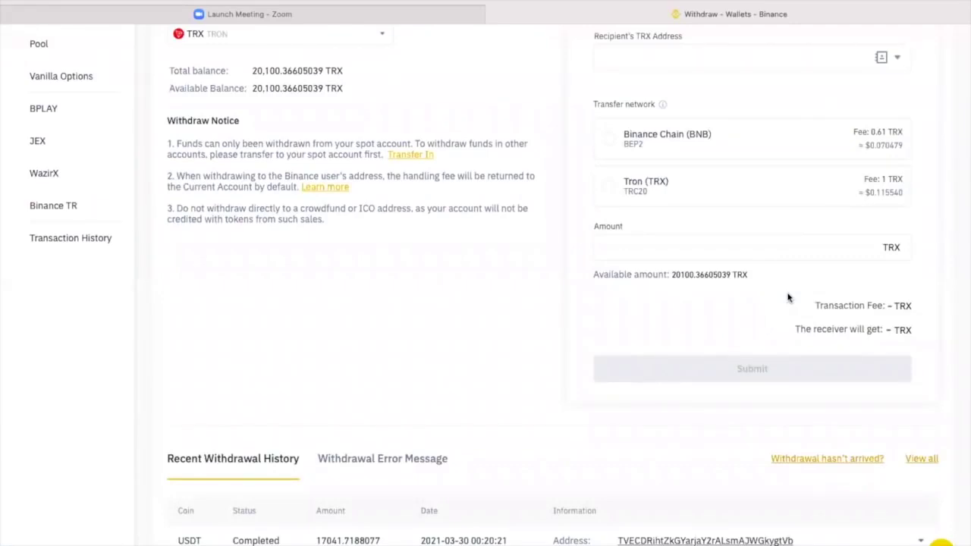
pyautogui.scroll(3, 774, 254)
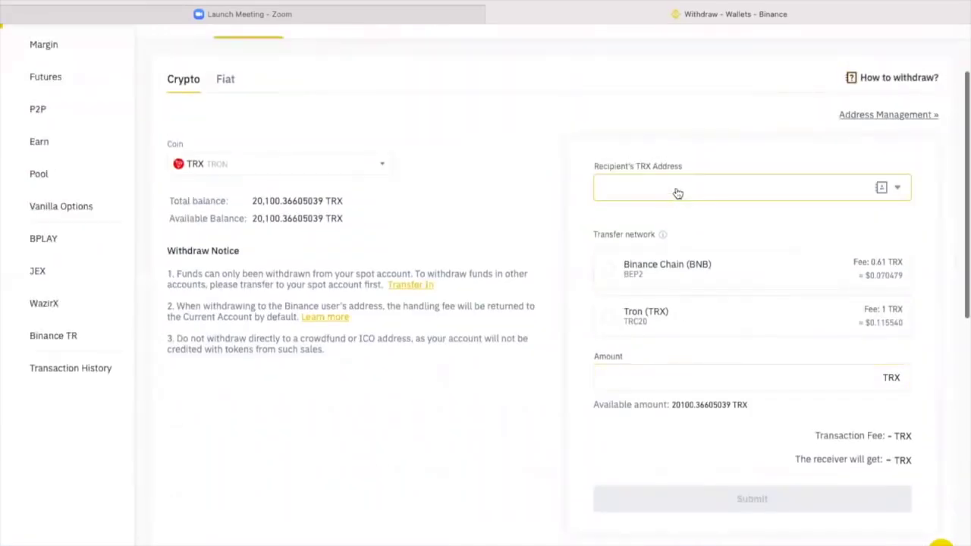
pyautogui.click(678, 194)
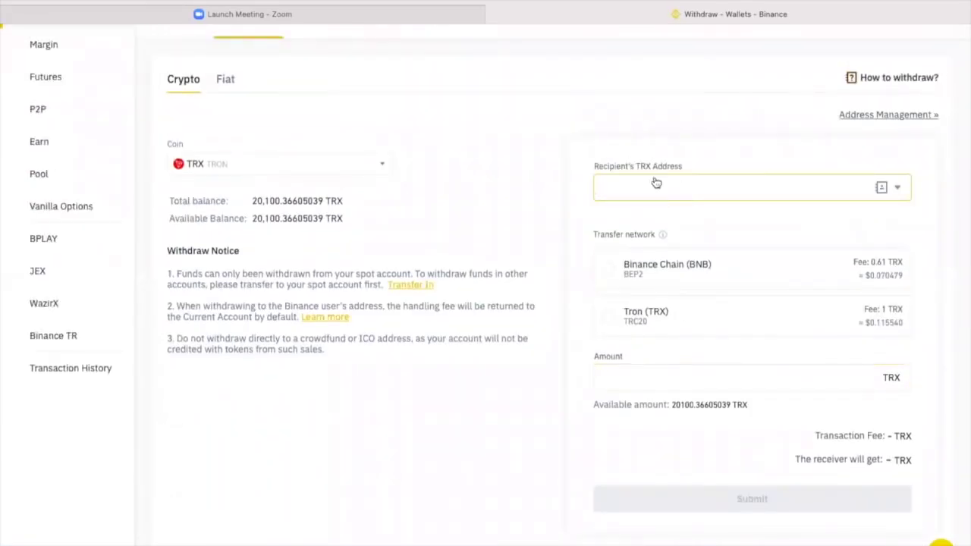
pyautogui.click(897, 188)
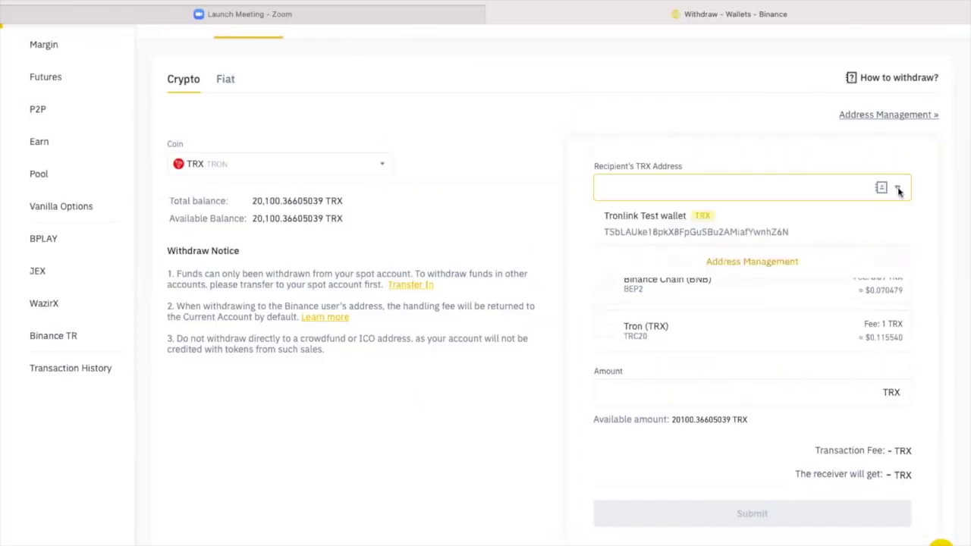
pyautogui.click(694, 243)
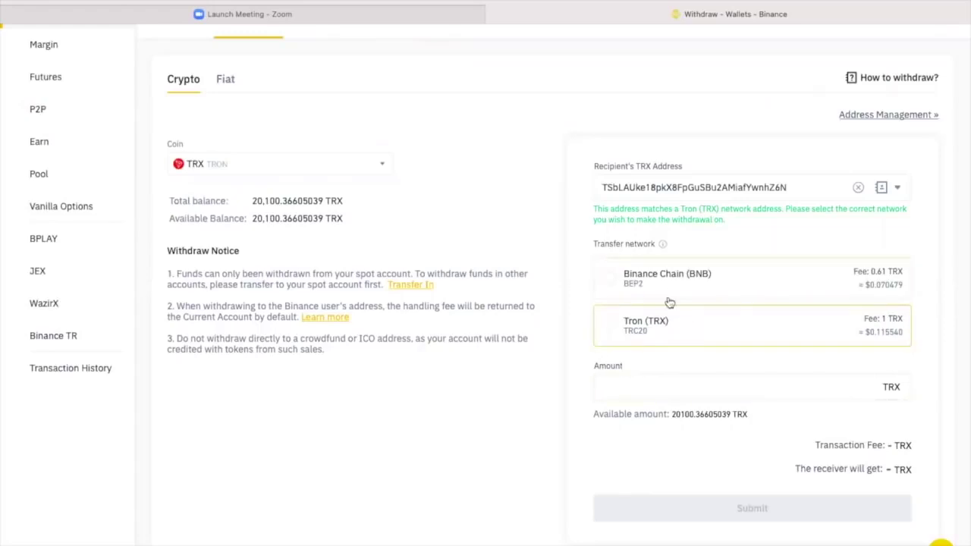
# Choose the Tron (TRX) TRC20 network and enter a 455 TRX amount
pyautogui.click(611, 327)
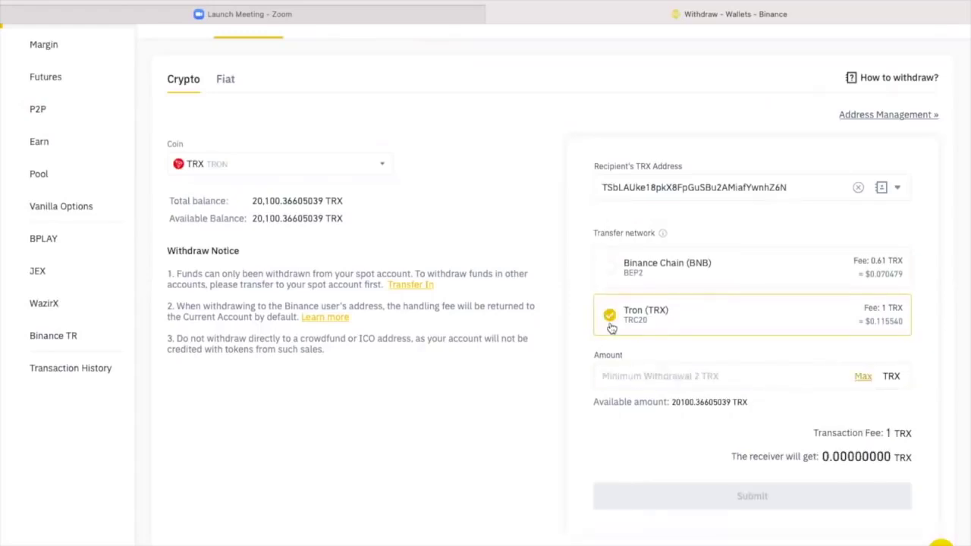
pyautogui.click(607, 376)
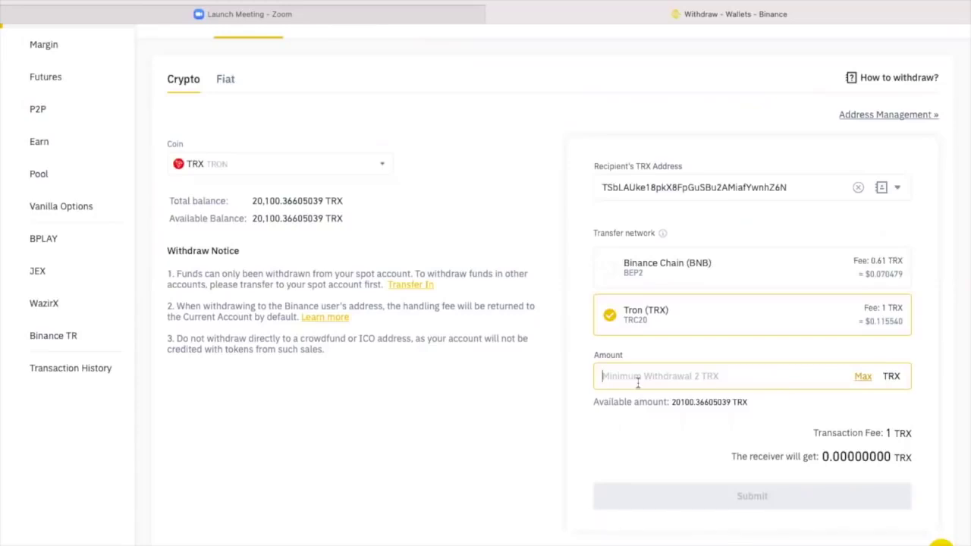
pyautogui.write('4')
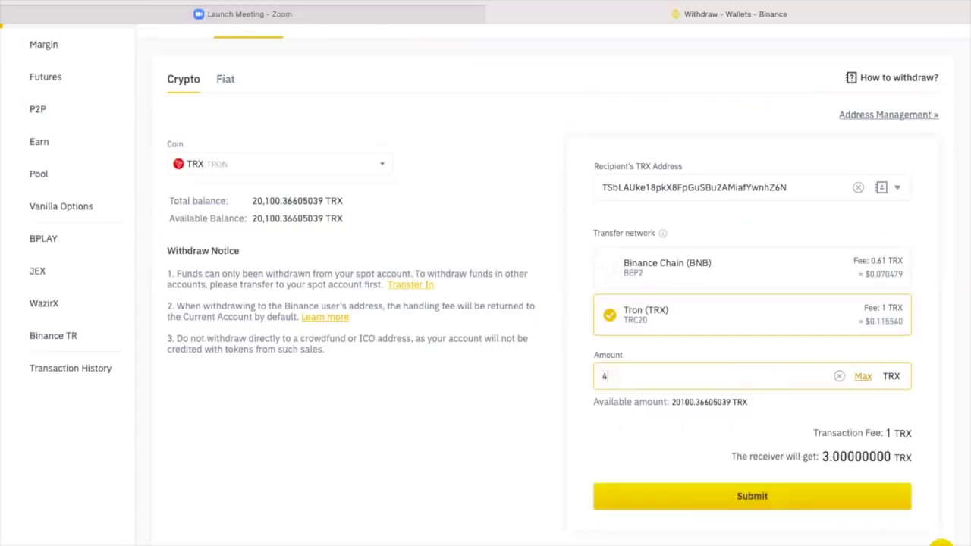
pyautogui.write('55')
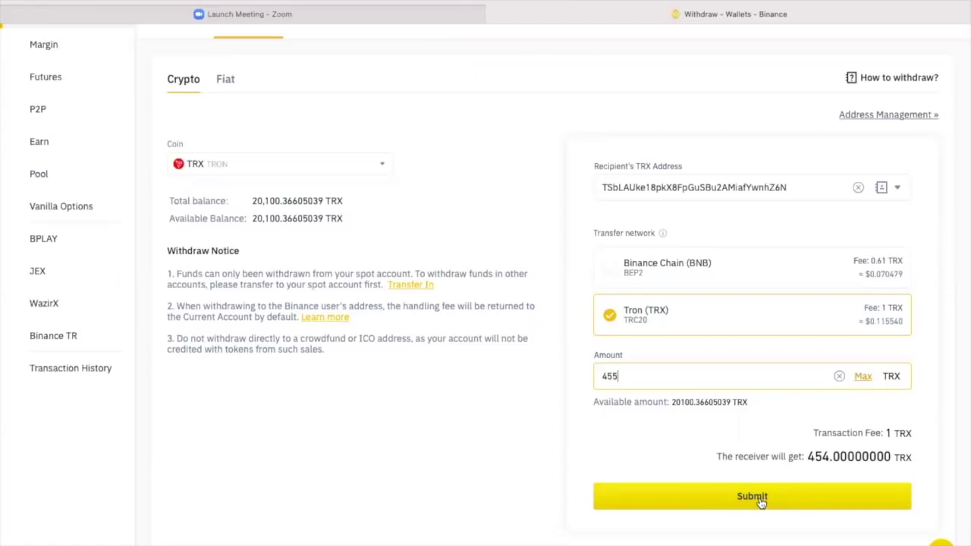
pyautogui.scroll(2, 466, 169)
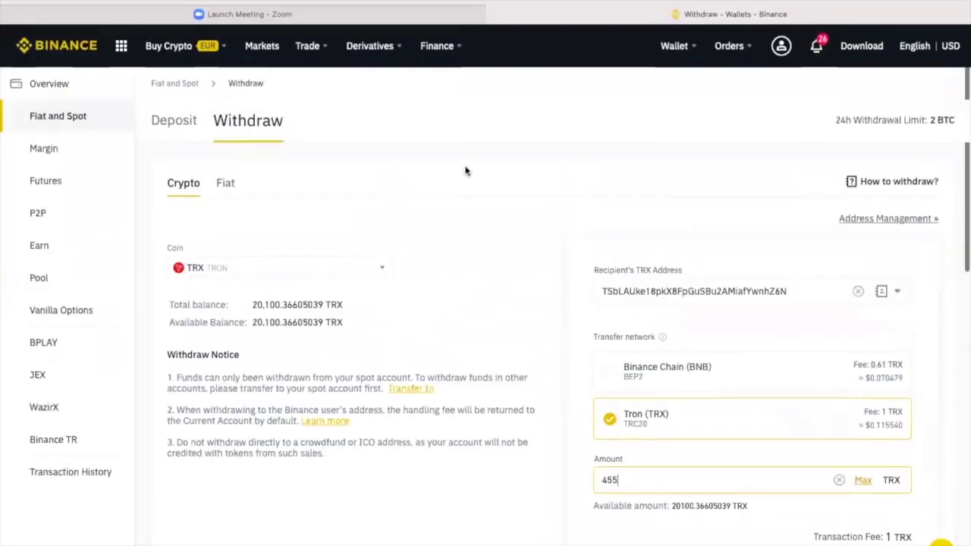
pyautogui.click(687, 106)
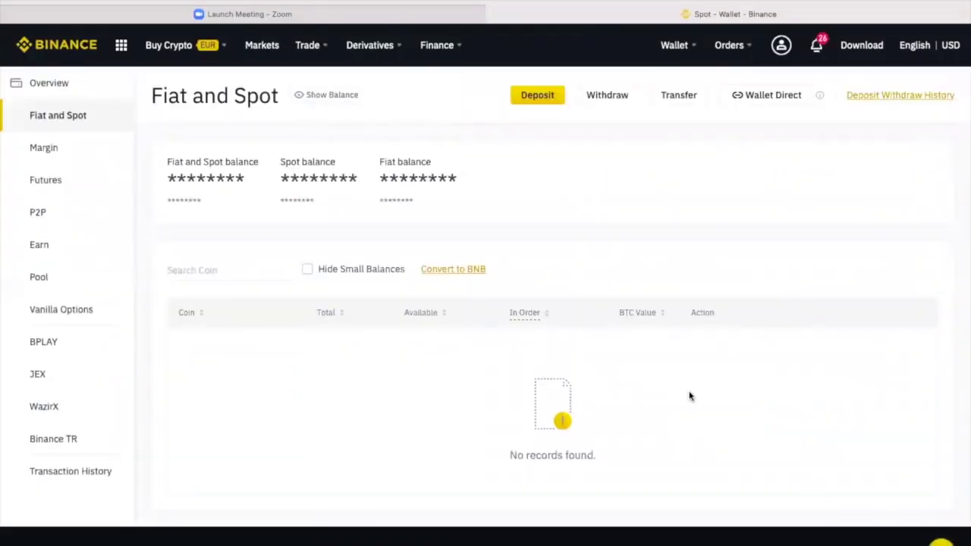
# Fill in a USDT withdrawal on the Tron (TRX) TRC20 network for 705 USDT
pyautogui.scroll(-3, 690, 395)
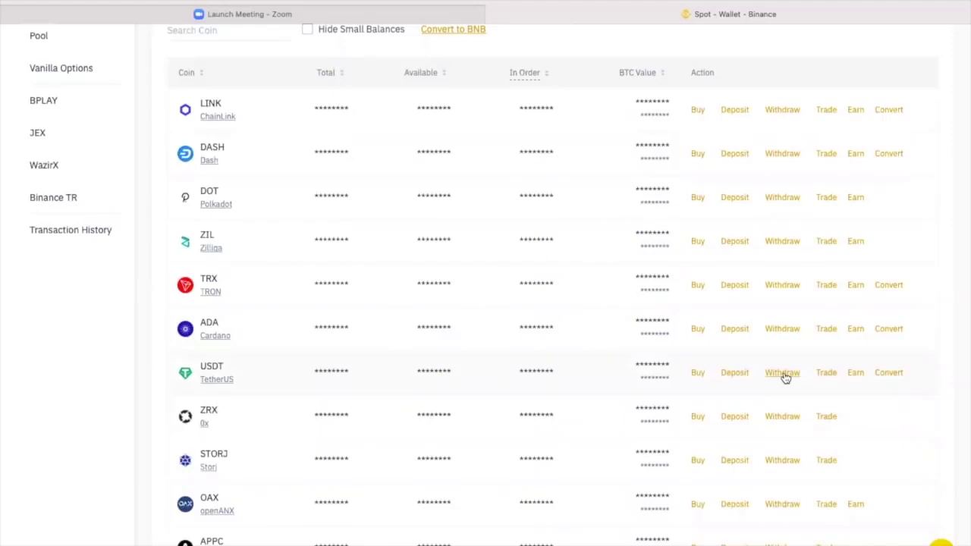
pyautogui.click(782, 374)
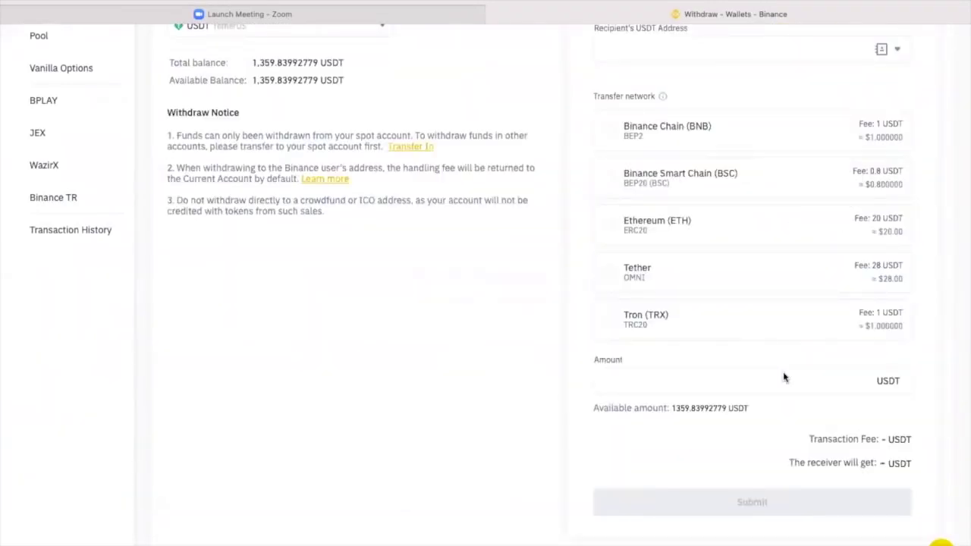
pyautogui.scroll(1, 784, 377)
pyautogui.click(897, 135)
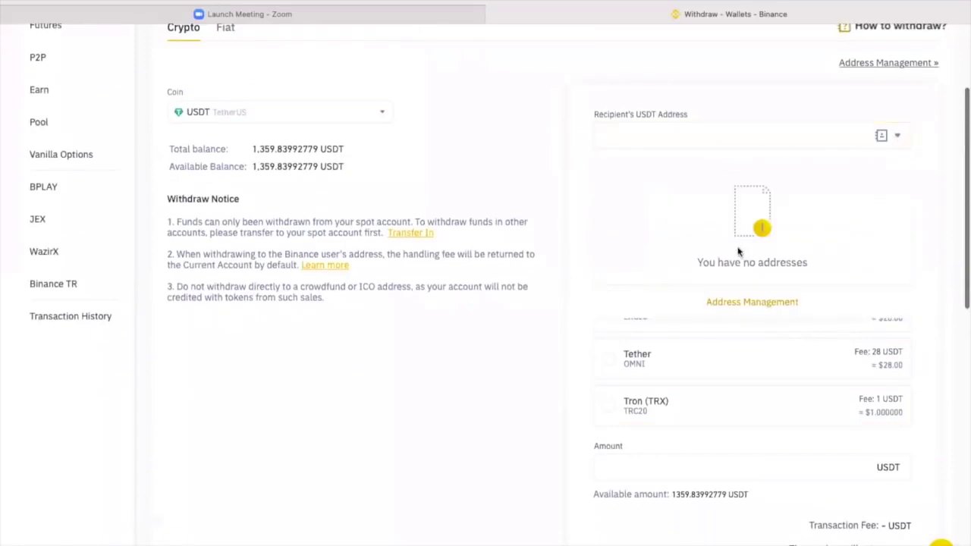
pyautogui.click(692, 145)
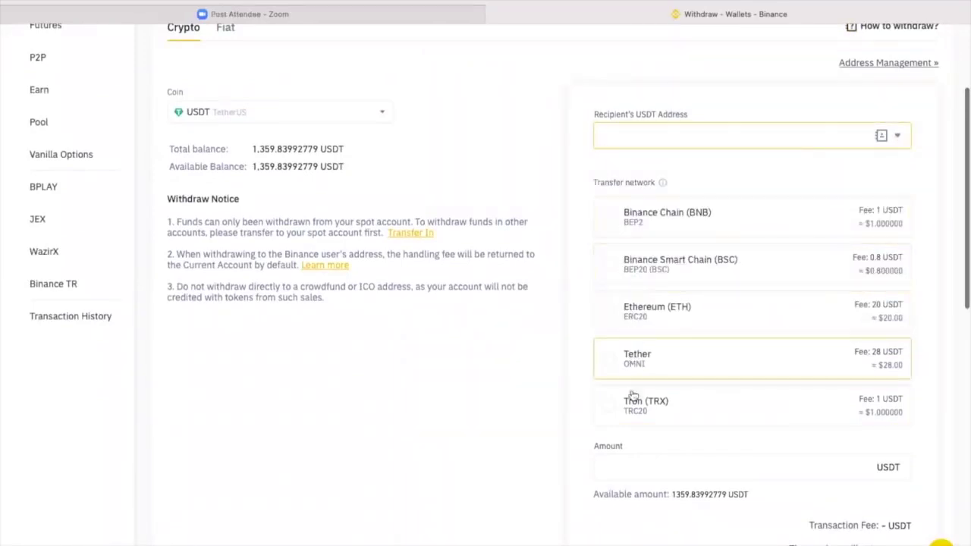
pyautogui.click(610, 409)
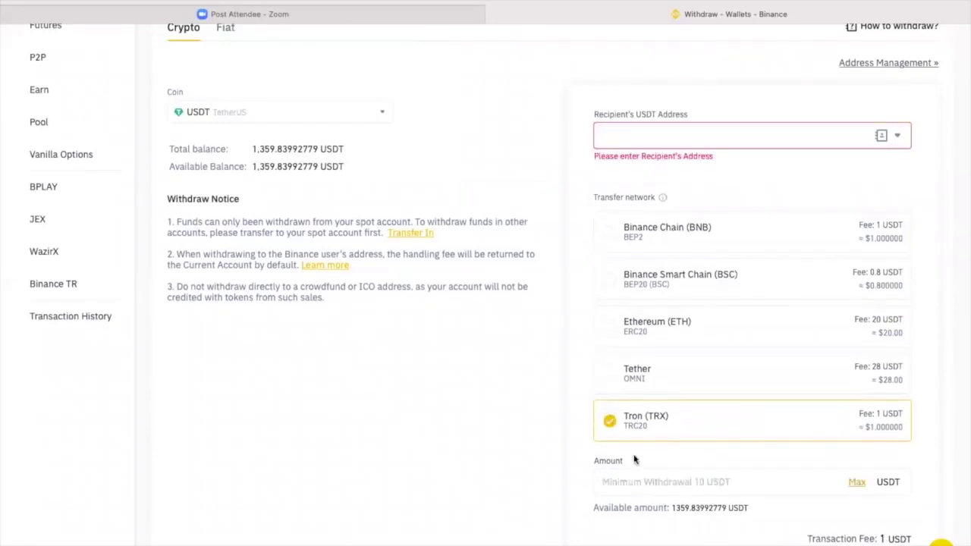
pyautogui.click(676, 481)
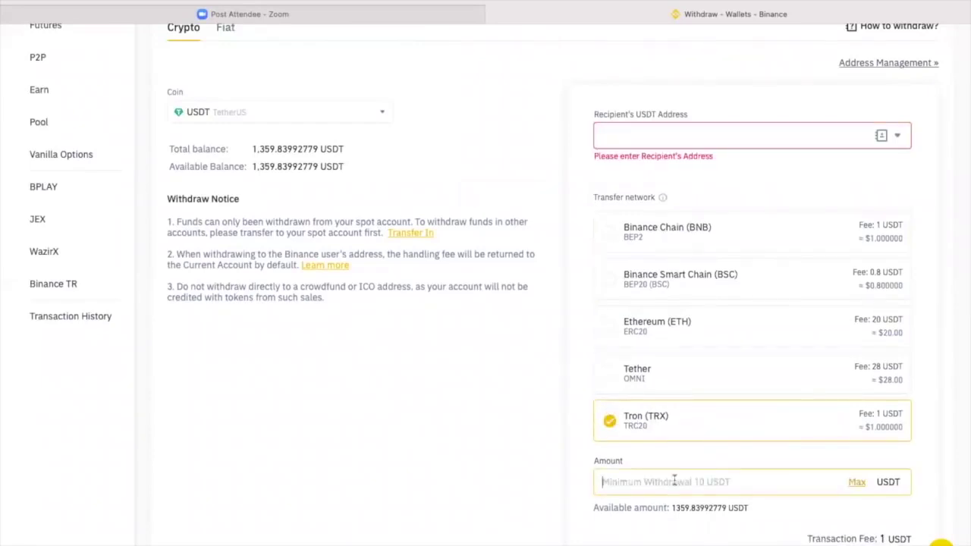
pyautogui.write('705')
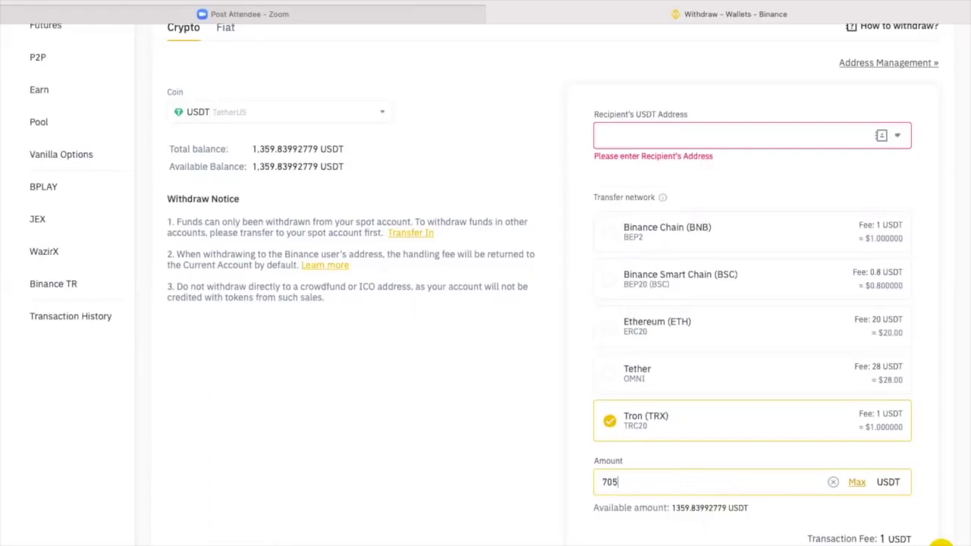
pyautogui.scroll(-1, 884, 448)
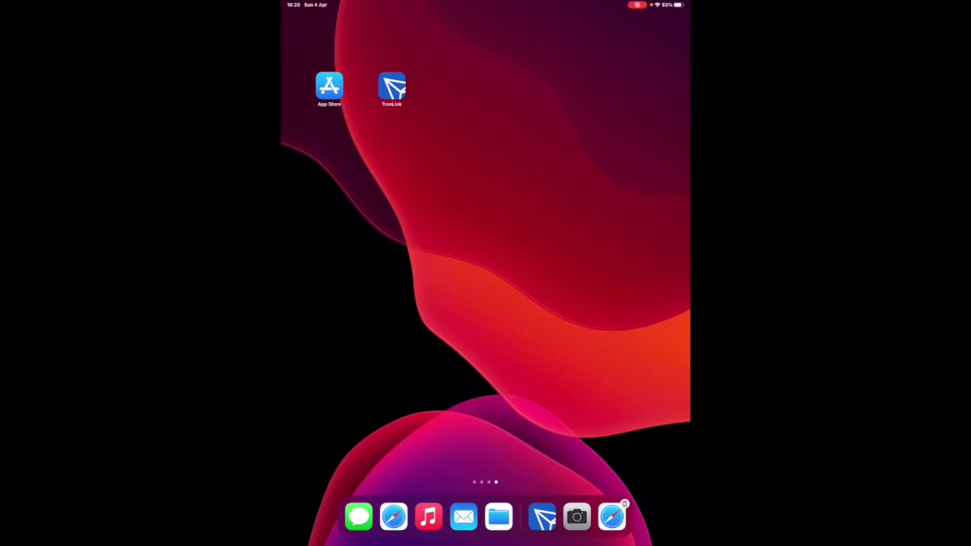
# Review TronLink's Asset tab: 3,018.13 TRX total, 320 TRX and 303 USDT
pyautogui.click(392, 87)
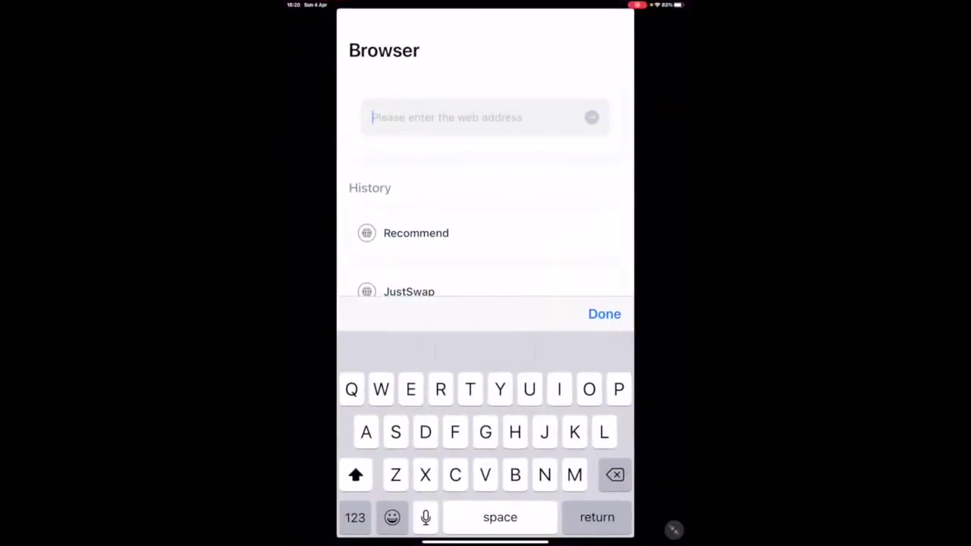
pyautogui.click(373, 520)
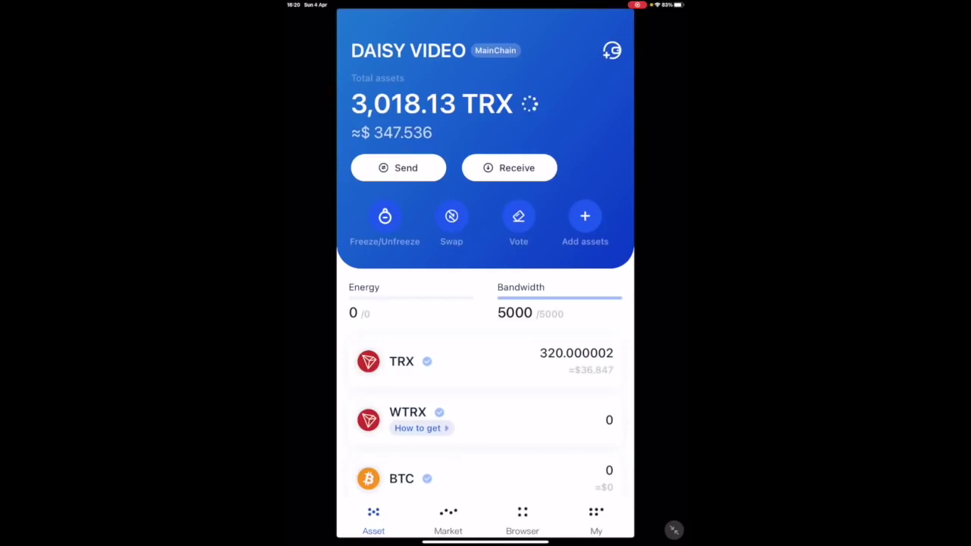
pyautogui.scroll(-3, 486, 303)
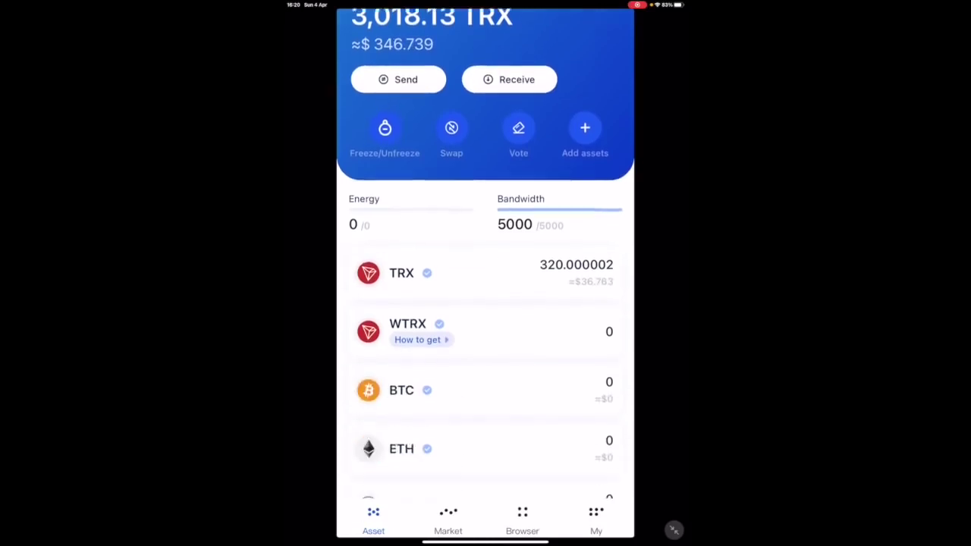
pyautogui.scroll(-4, 486, 303)
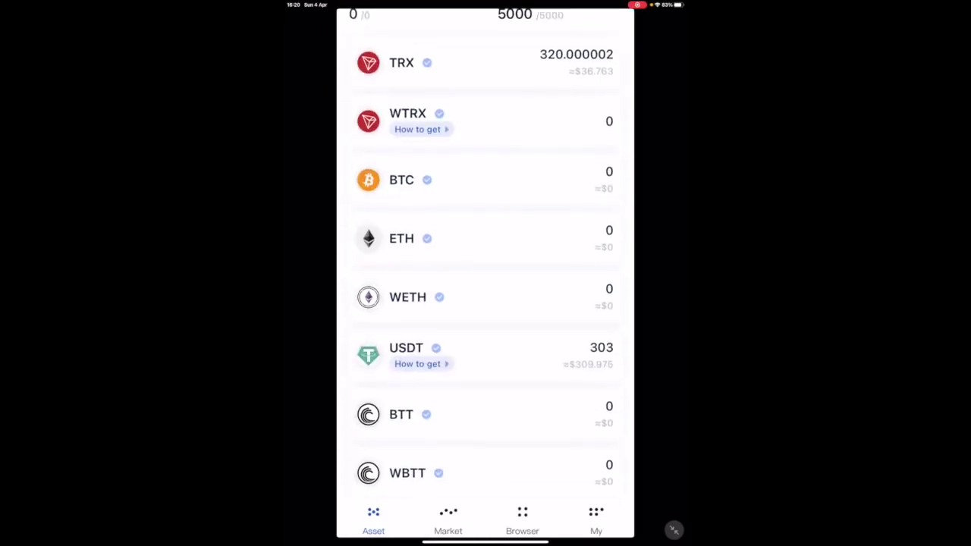
pyautogui.scroll(5, 486, 303)
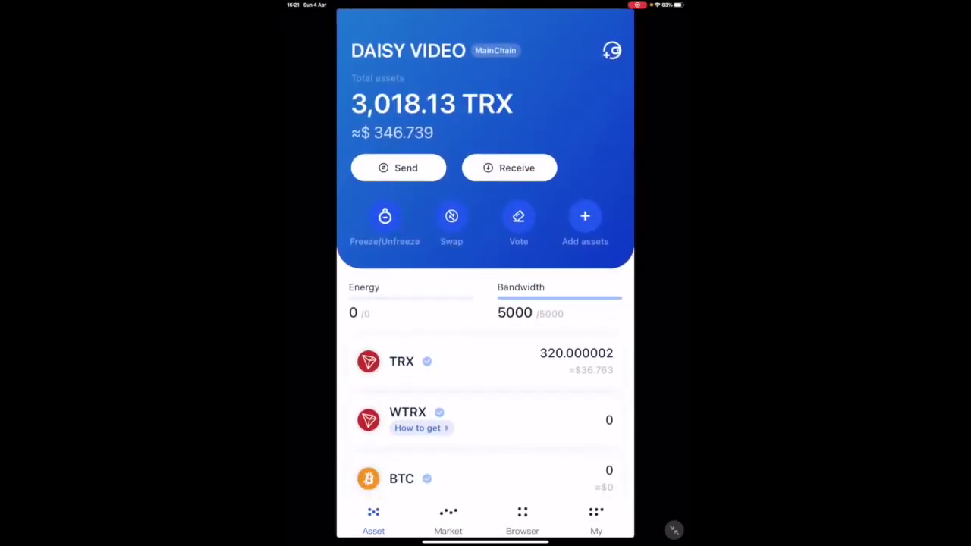
pyautogui.click(596, 520)
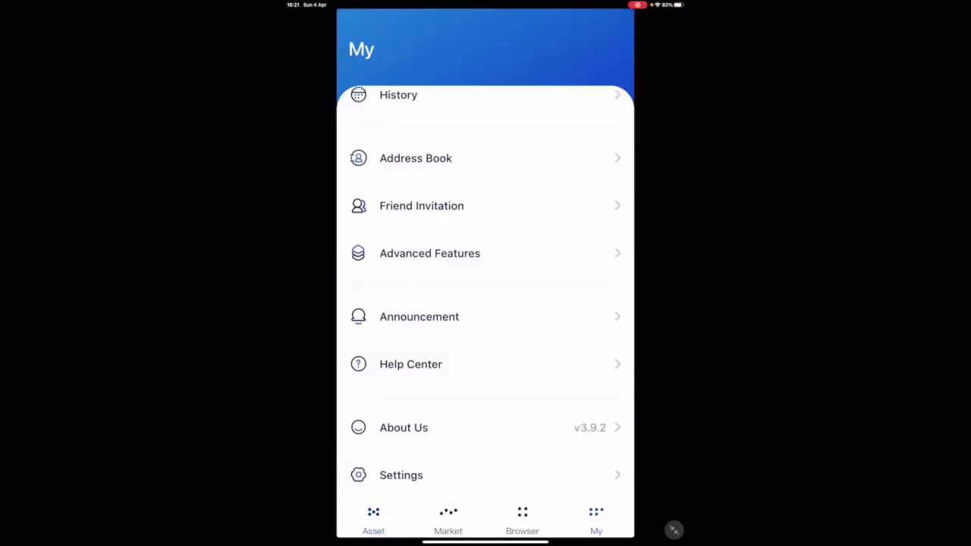
pyautogui.click(374, 520)
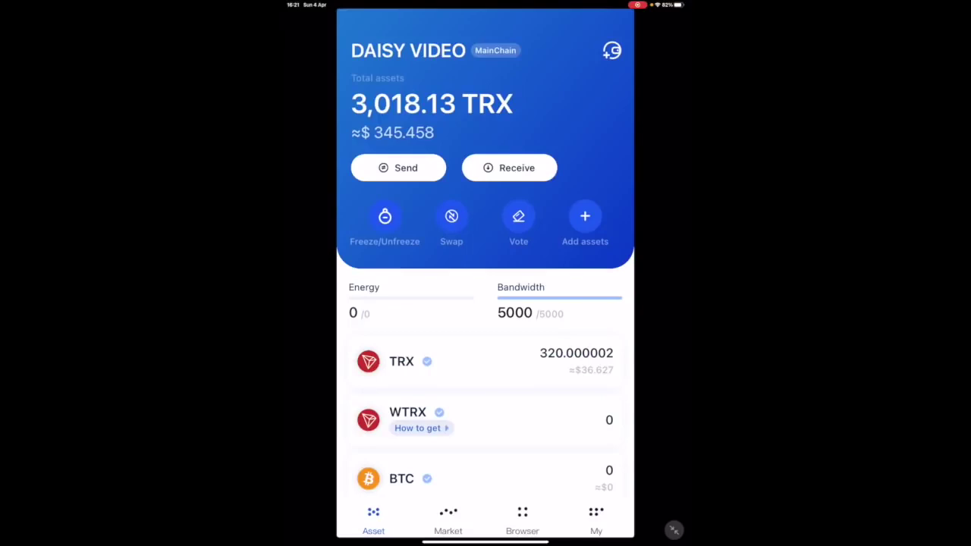
pyautogui.click(522, 521)
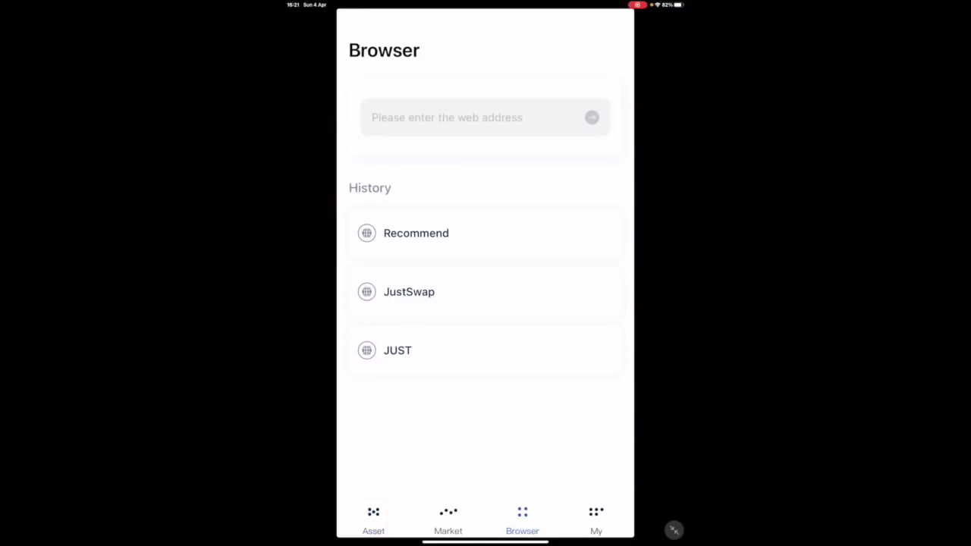
pyautogui.click(455, 118)
pyautogui.click(455, 118)
pyautogui.click(373, 80)
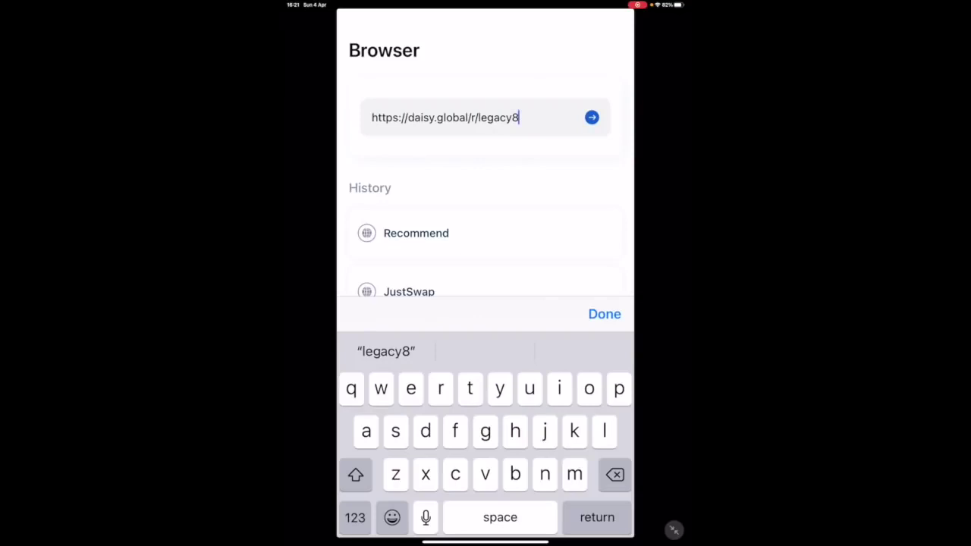
pyautogui.click(592, 117)
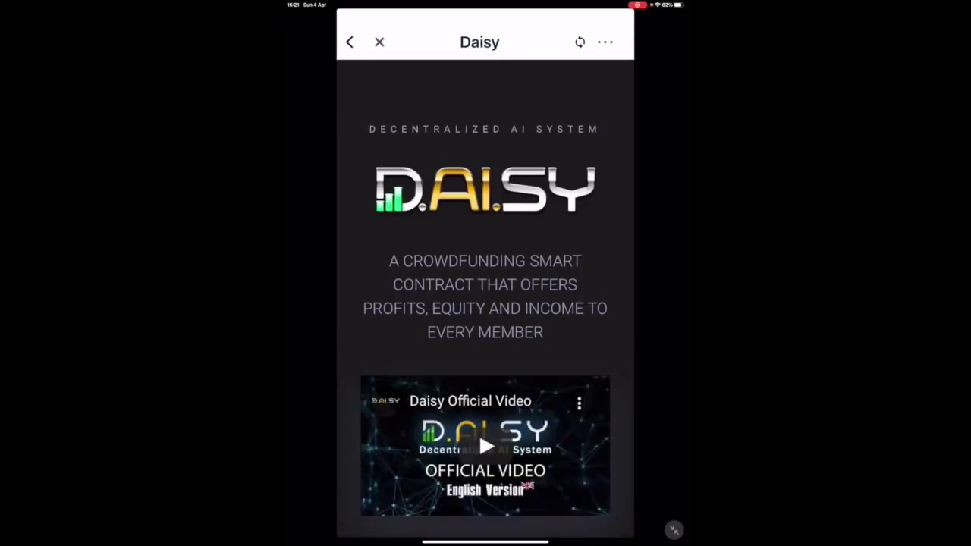
pyautogui.scroll(-5, 486, 303)
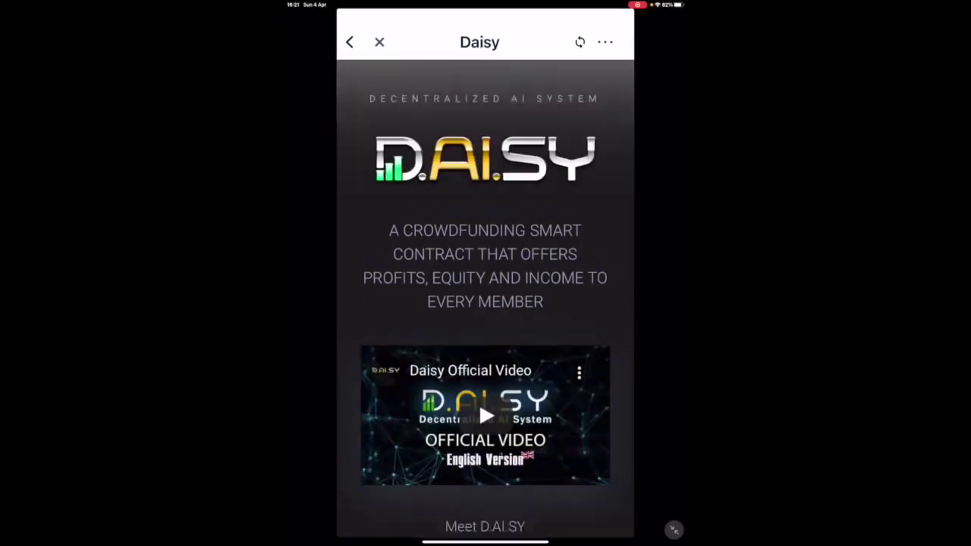
pyautogui.scroll(-5, 486, 304)
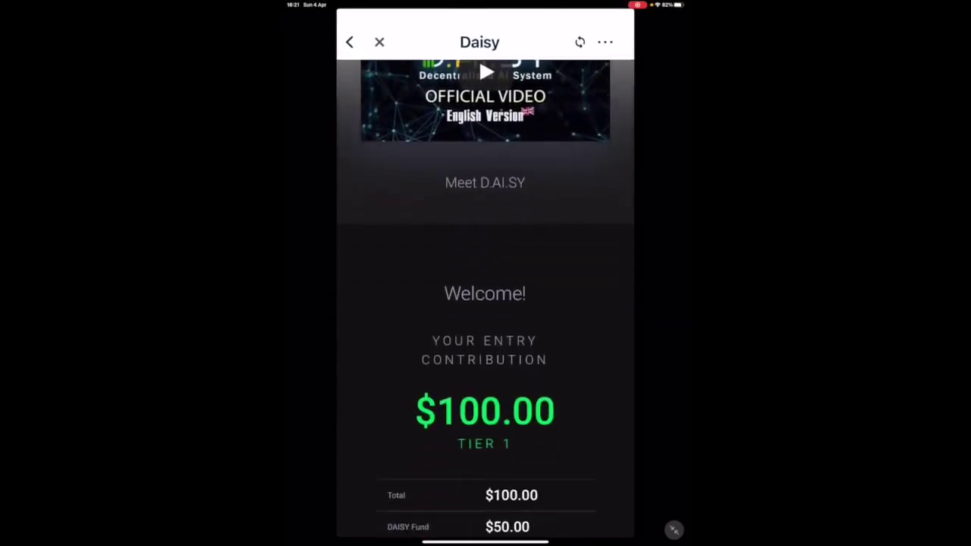
pyautogui.scroll(-3, 485, 303)
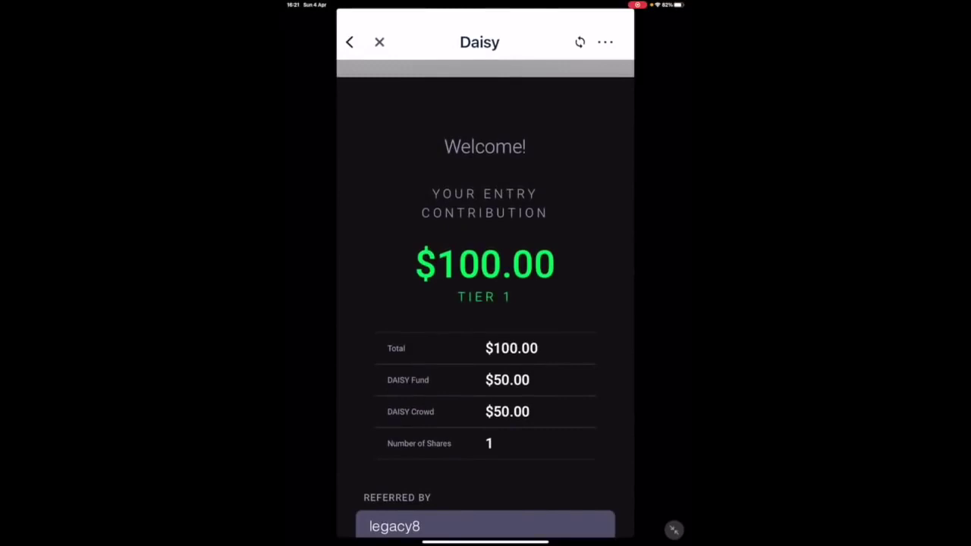
pyautogui.scroll(1, 486, 303)
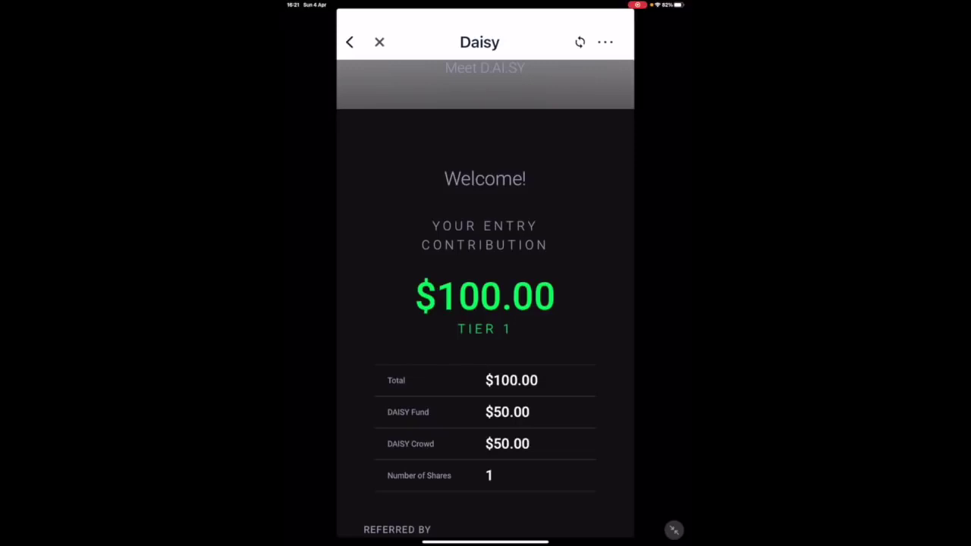
pyautogui.scroll(-5, 486, 303)
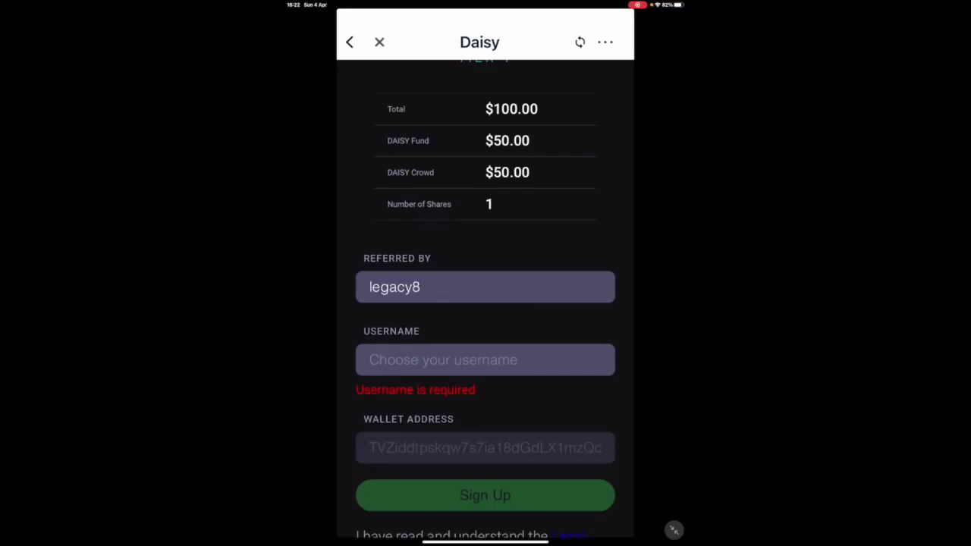
# Enter the username legacy888 in the sign-up form and submit Sign Up
pyautogui.click(486, 359)
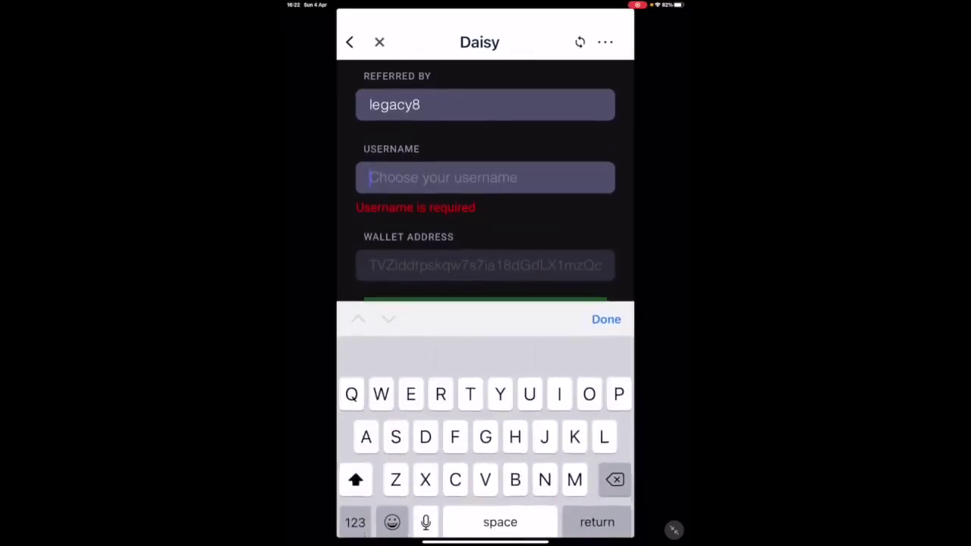
pyautogui.click(356, 475)
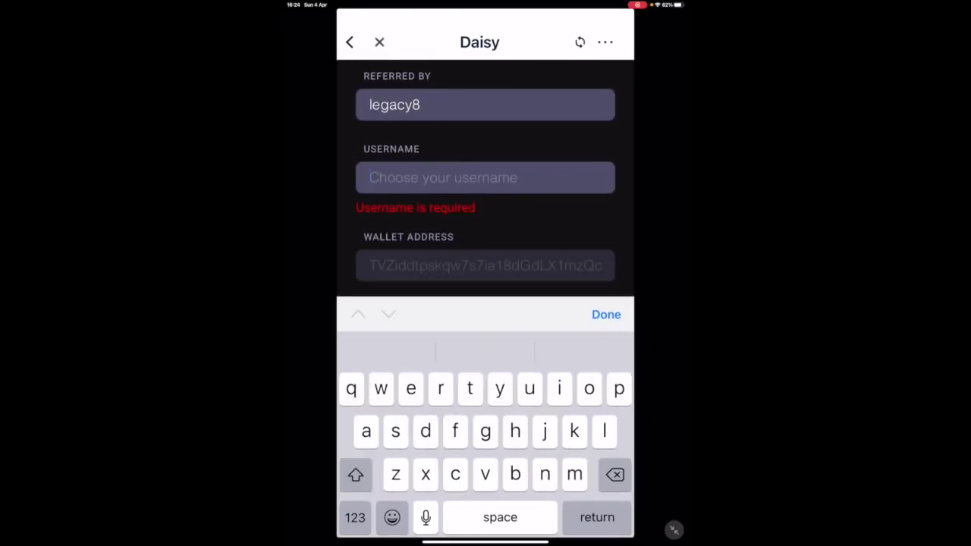
pyautogui.write('legacy')
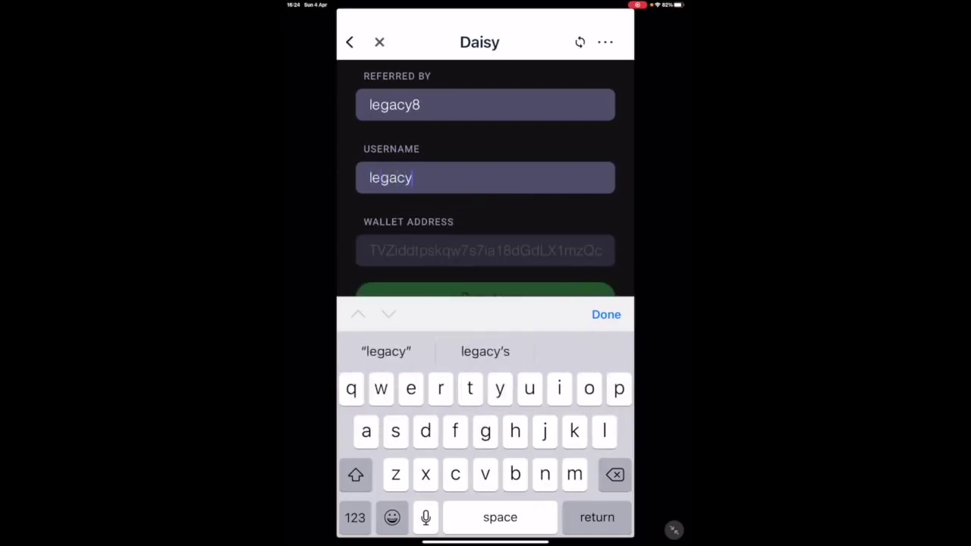
pyautogui.click(355, 517)
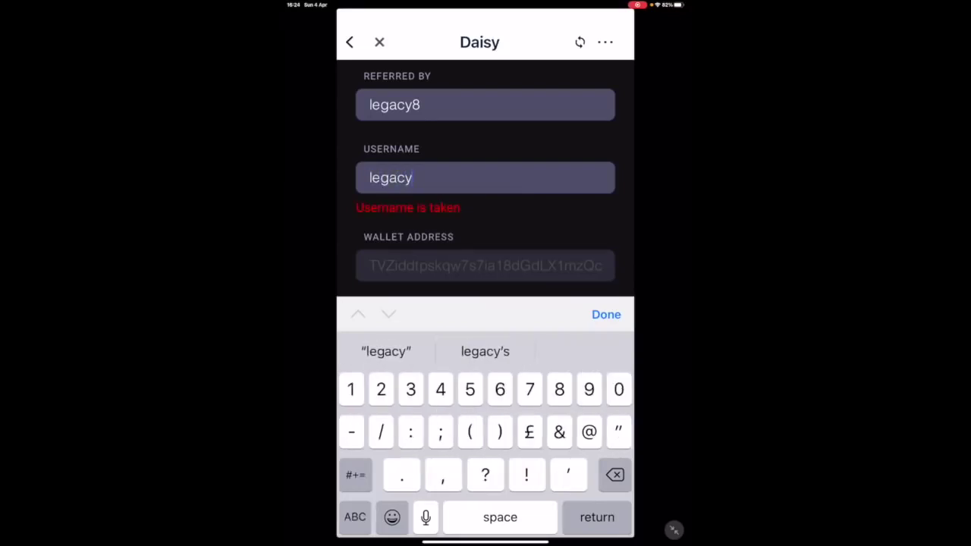
pyautogui.write('8')
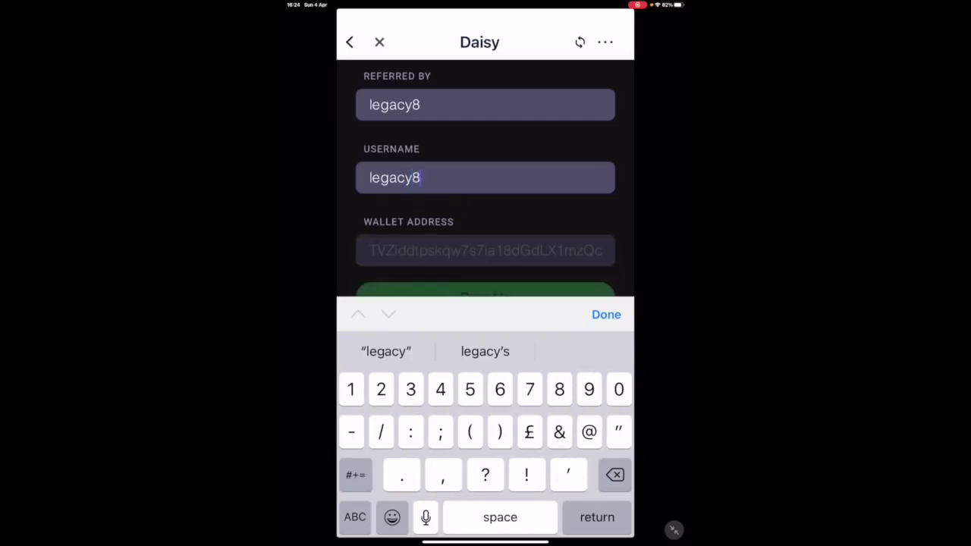
pyautogui.write('8')
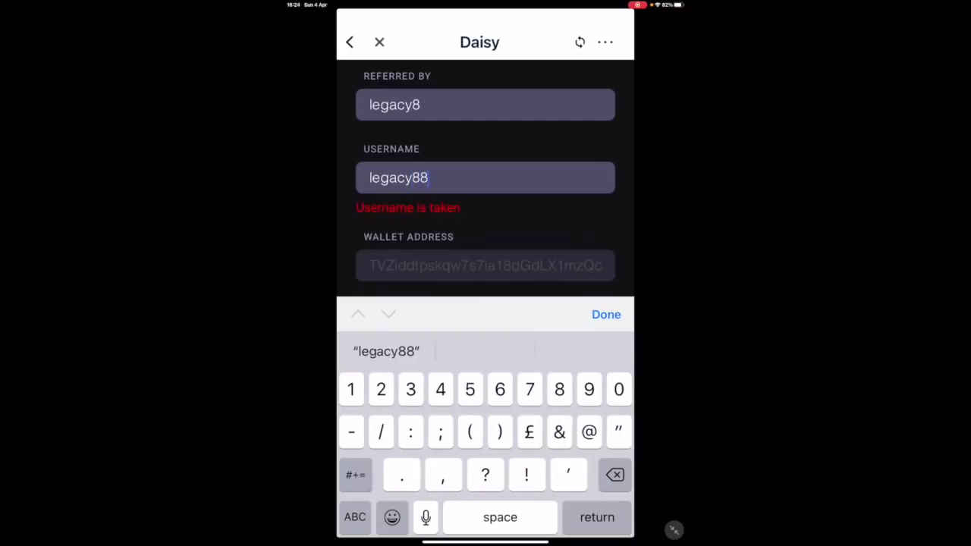
pyautogui.write('8')
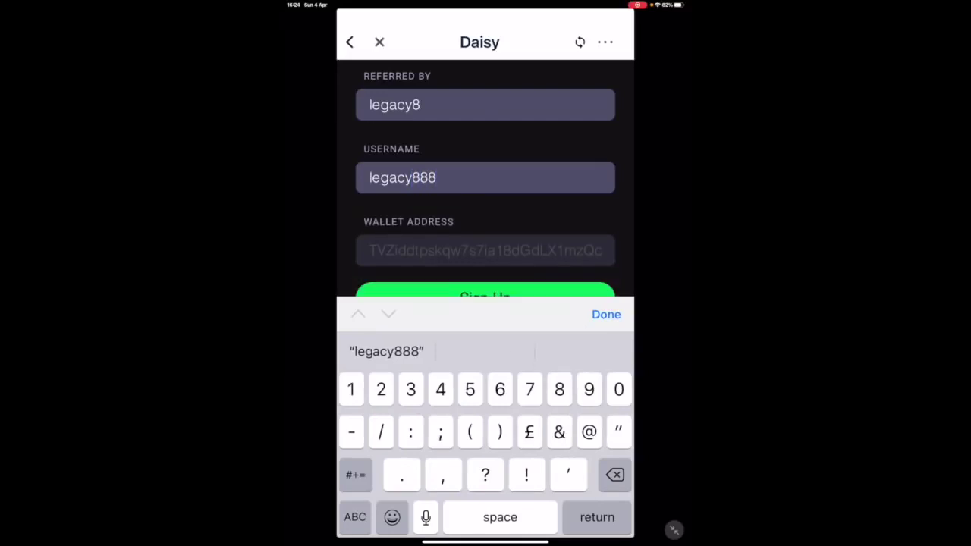
pyautogui.scroll(-2, 486, 190)
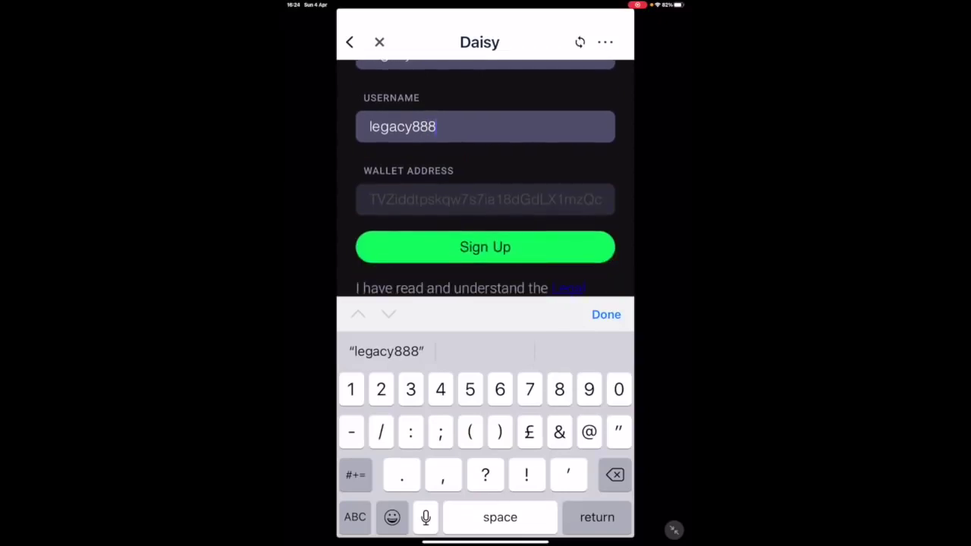
pyautogui.scroll(-2, 486, 190)
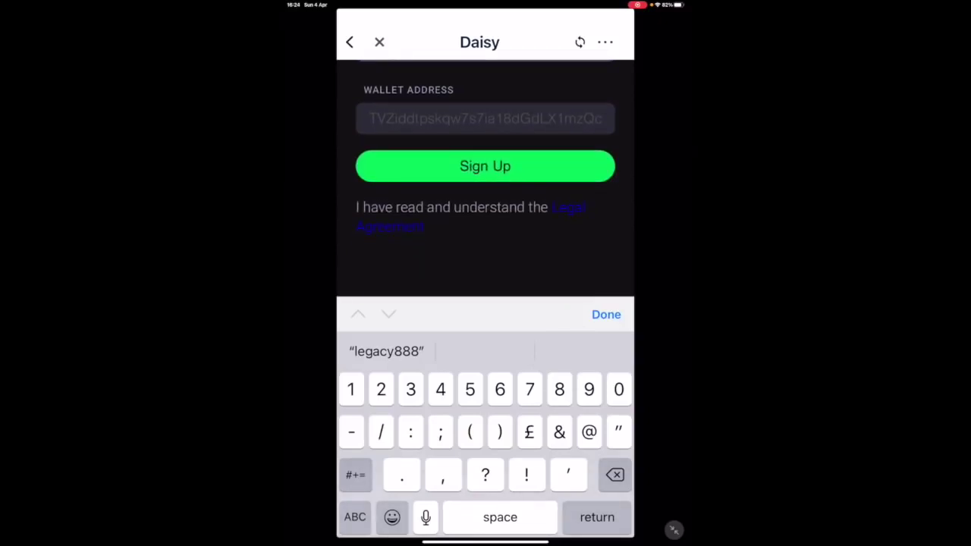
pyautogui.click(607, 314)
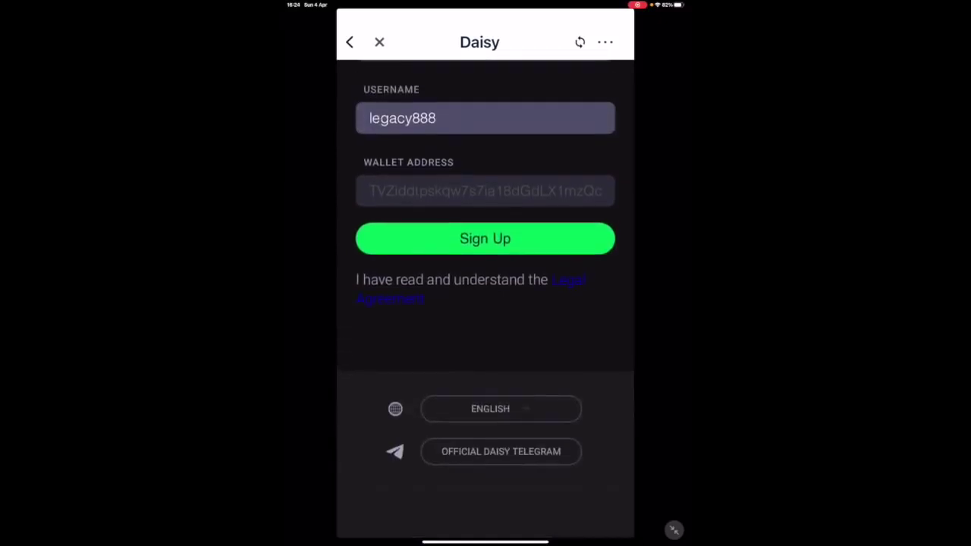
pyautogui.scroll(2, 486, 227)
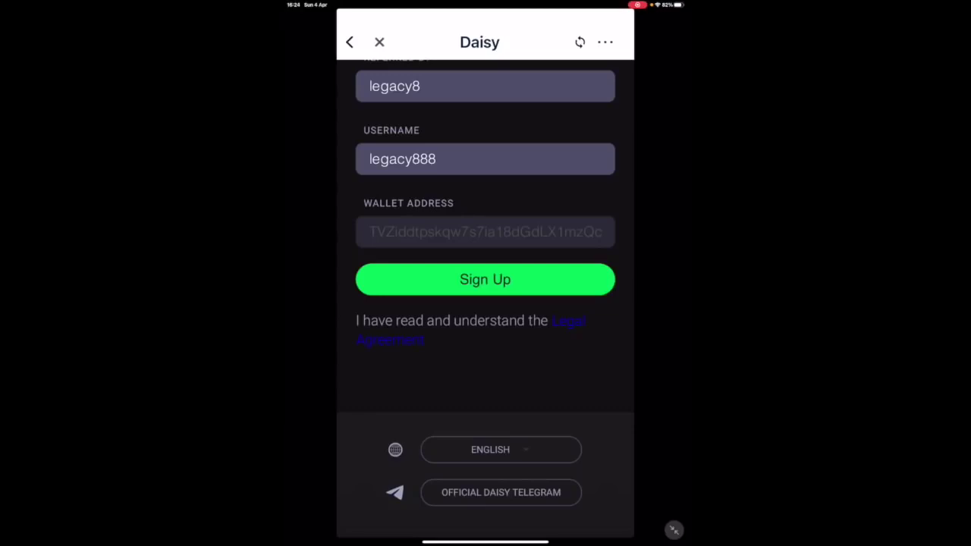
pyautogui.click(485, 280)
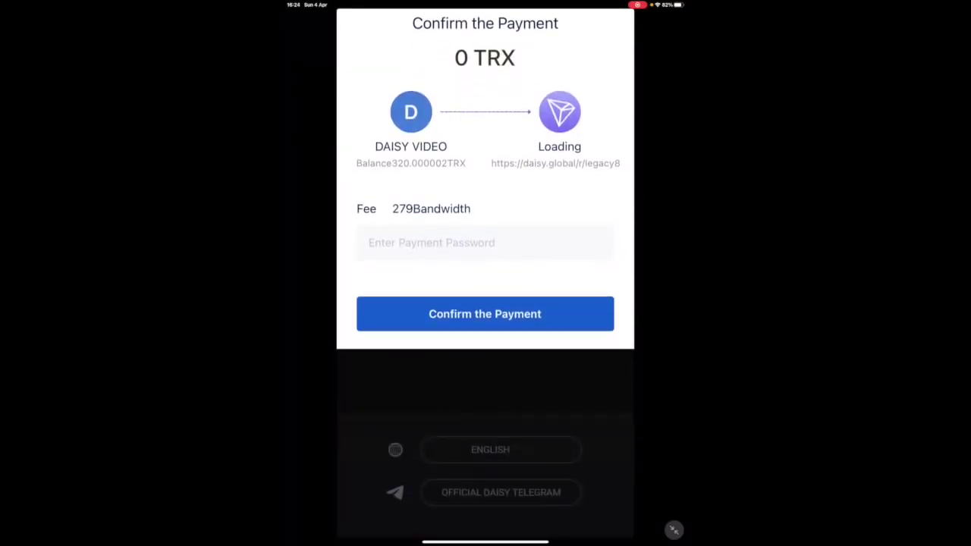
# Enter the wallet password to confirm the 0 TRX sign-up payment
pyautogui.click(485, 243)
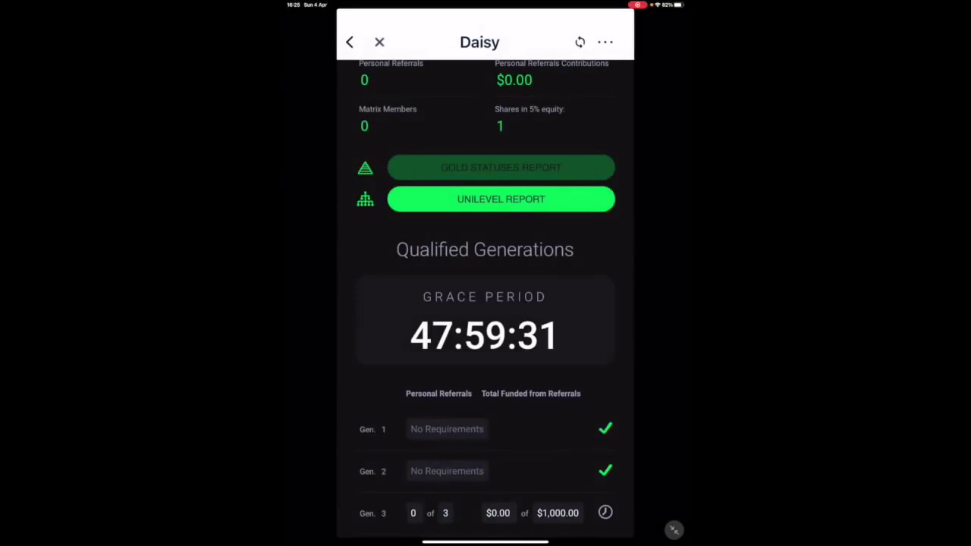
# View Tier 1 details, then scroll to Tier 2's $200.00 contribution and Confirm Payment button
pyautogui.scroll(10, 485, 303)
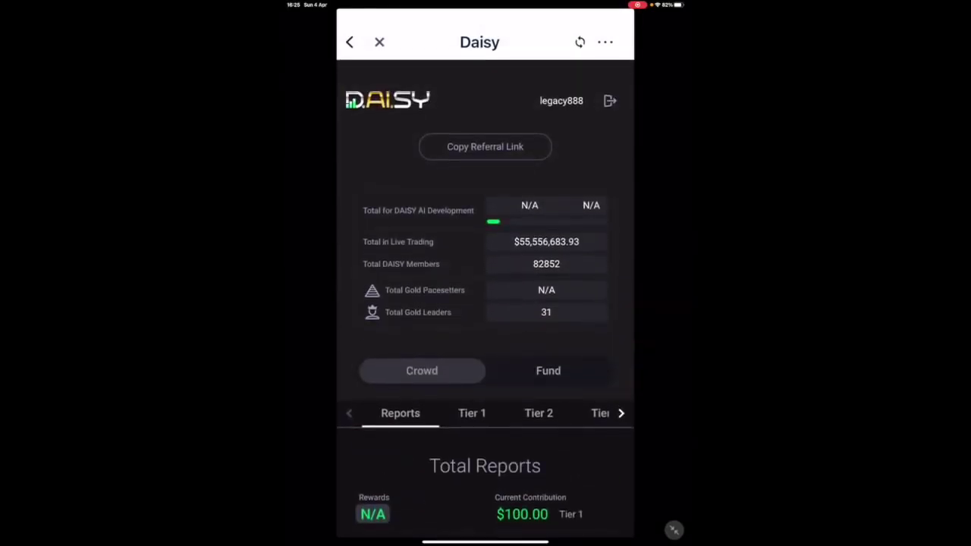
pyautogui.scroll(-5, 486, 304)
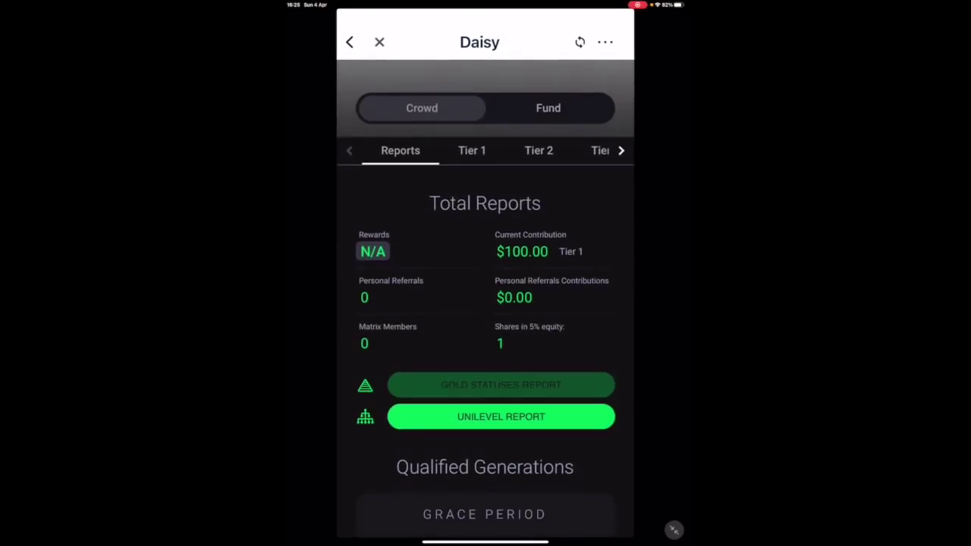
pyautogui.click(471, 150)
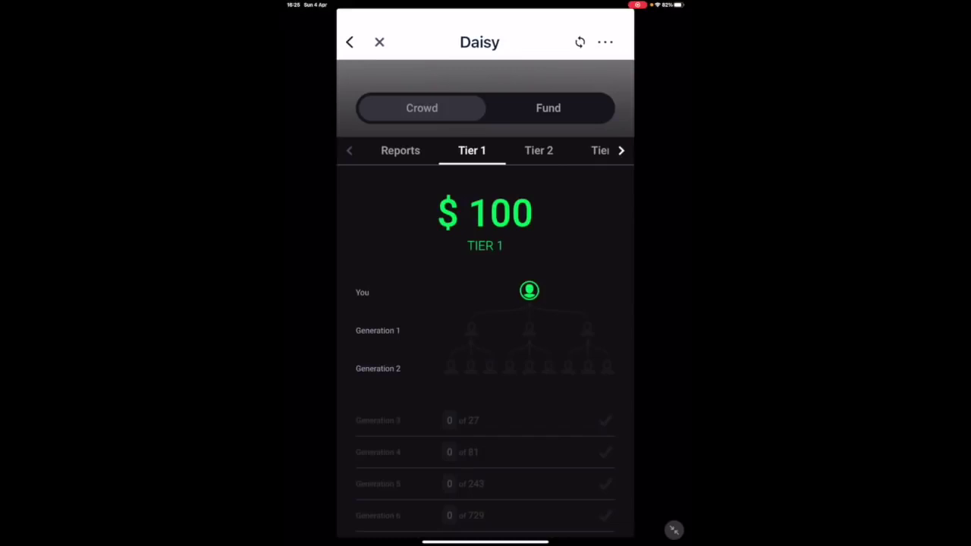
pyautogui.hscroll(3, 486, 304)
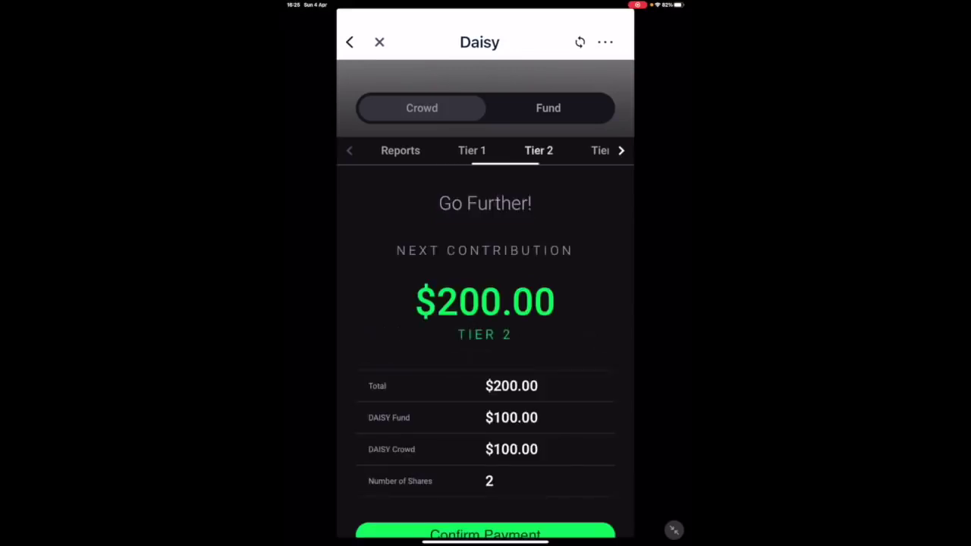
pyautogui.scroll(-3, 486, 303)
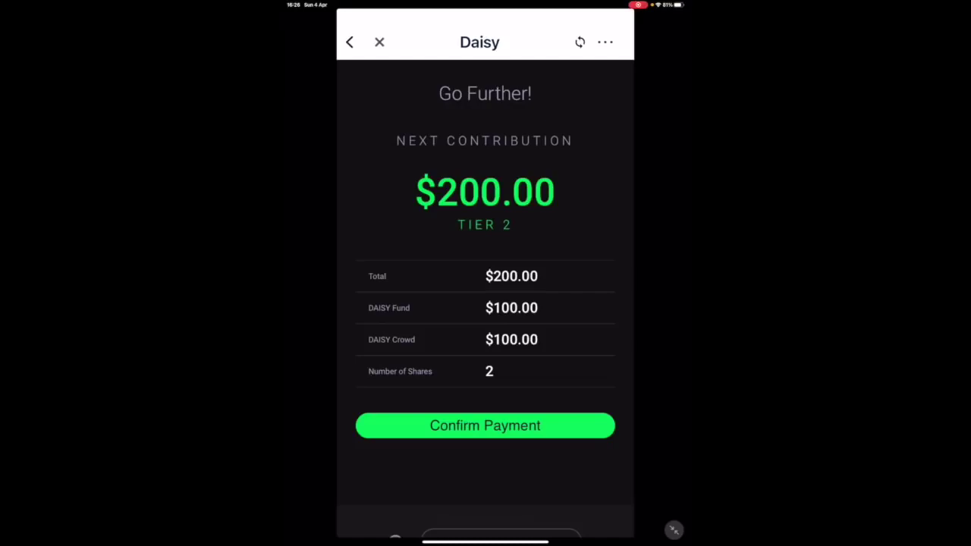
# Check the 203 USDT balance, whose history lists a 100 USDT outgoing payment
pyautogui.click(379, 42)
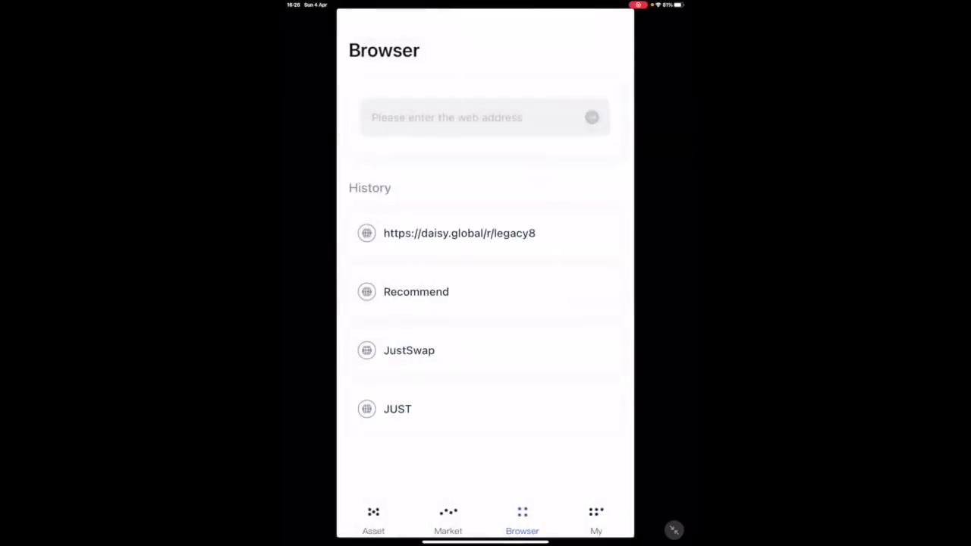
pyautogui.click(373, 520)
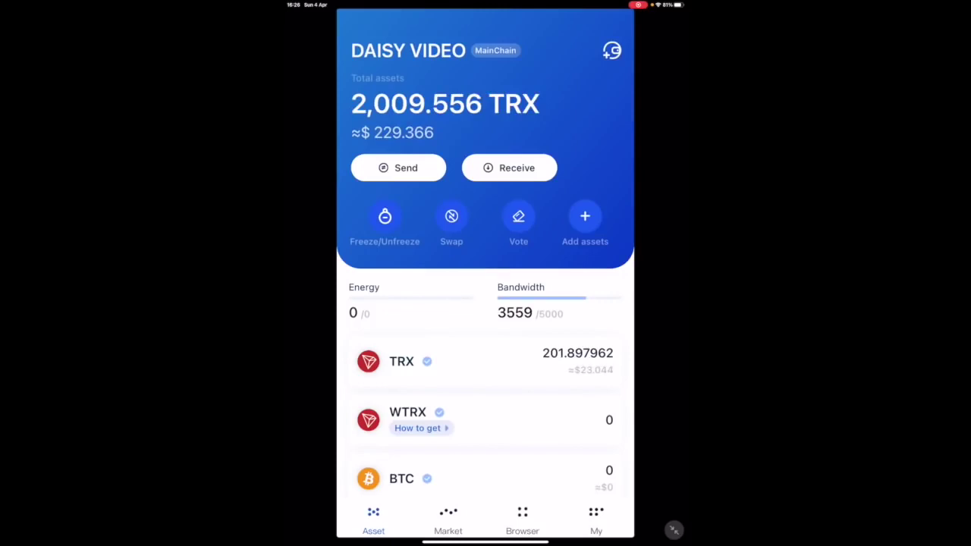
pyautogui.scroll(-10, 486, 304)
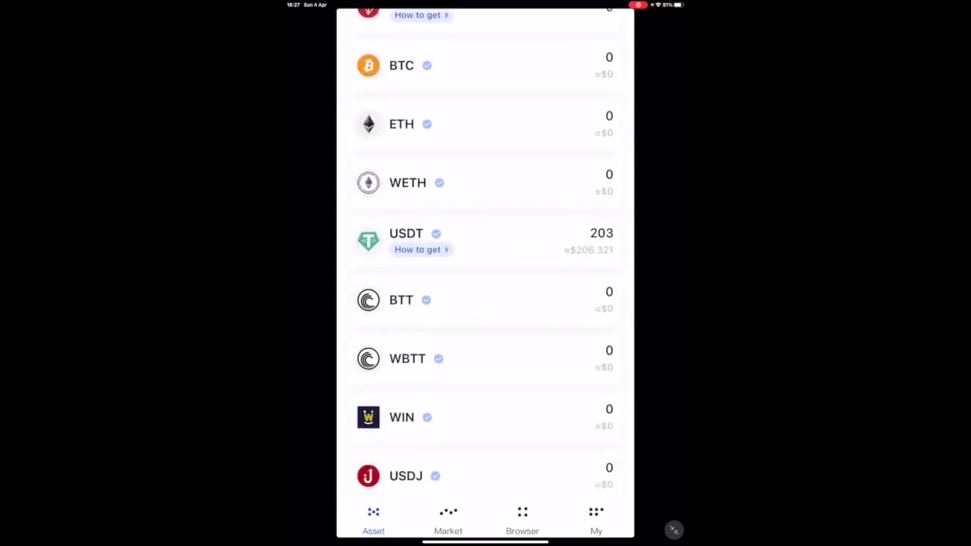
pyautogui.scroll(5, 486, 273)
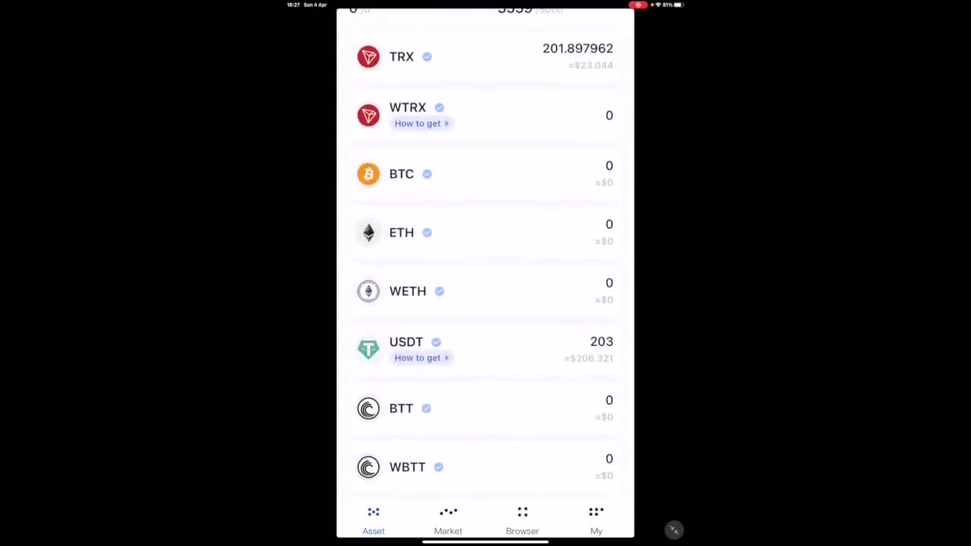
pyautogui.click(406, 341)
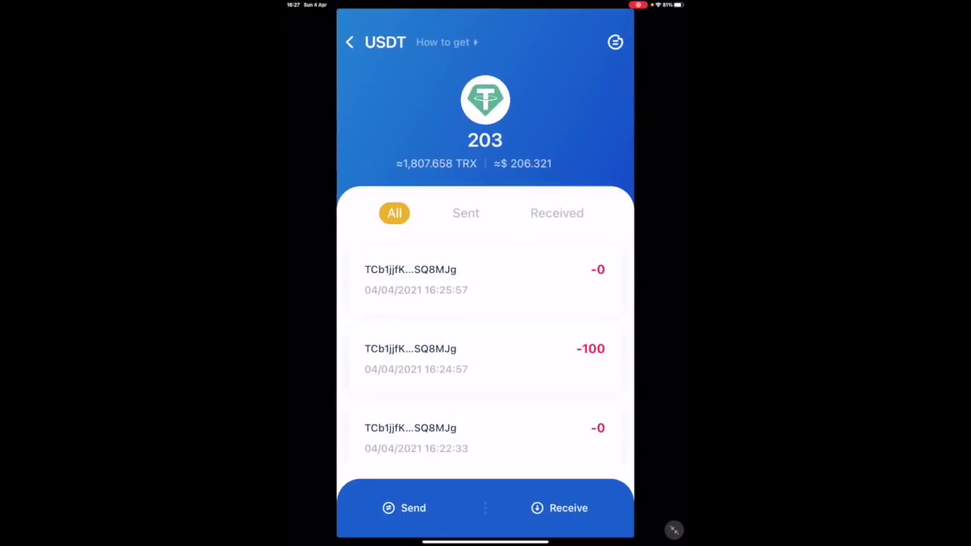
pyautogui.click(350, 41)
# Check the TRX balance of 201.897962 TRX and return to the asset list
pyautogui.scroll(3, 485, 304)
pyautogui.click(455, 189)
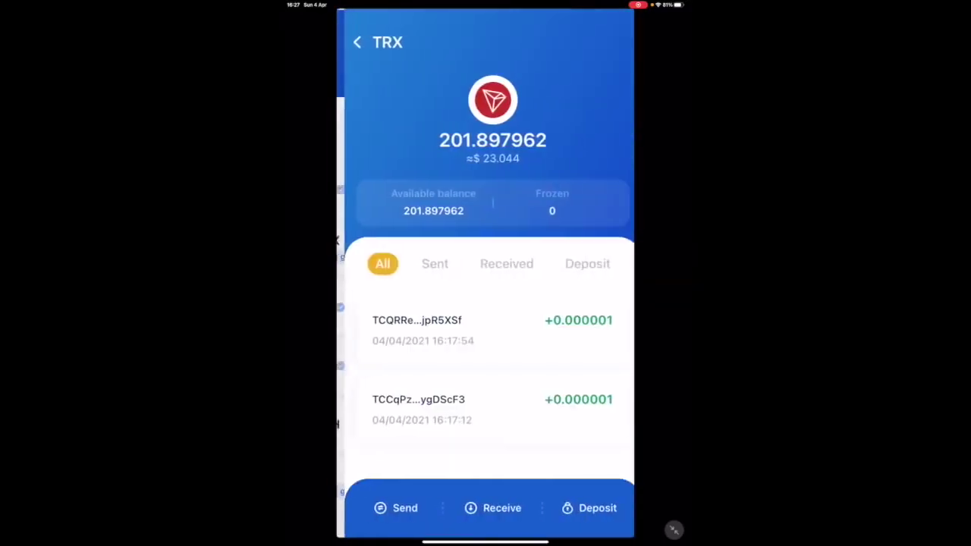
pyautogui.scroll(-3, 486, 303)
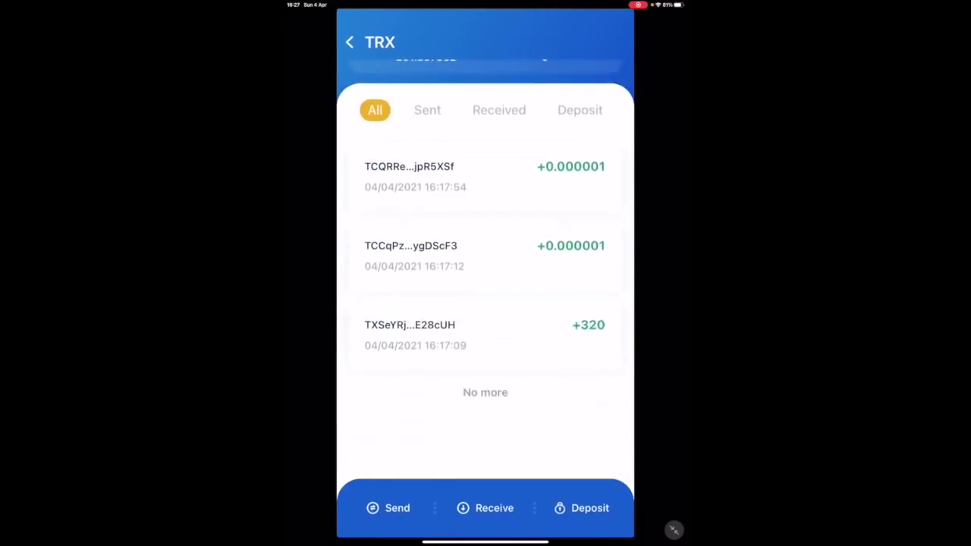
pyautogui.scroll(3, 486, 303)
pyautogui.click(350, 41)
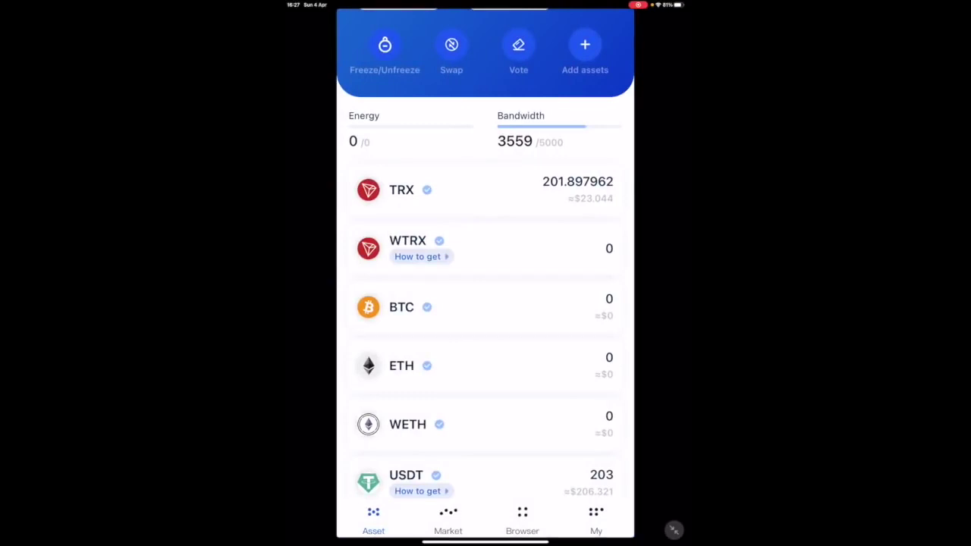
# Load daisy.global in TronLink's built-in browser
pyautogui.click(522, 521)
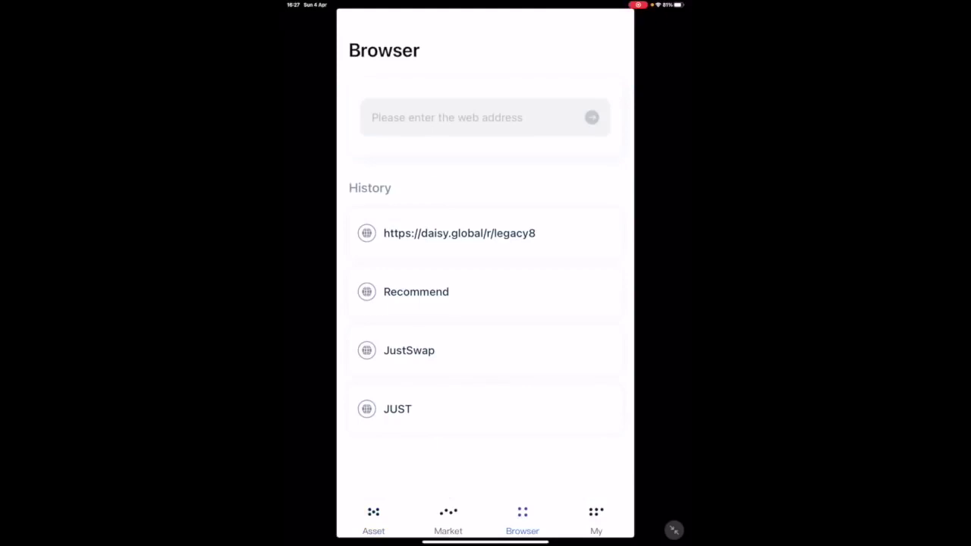
pyautogui.click(470, 117)
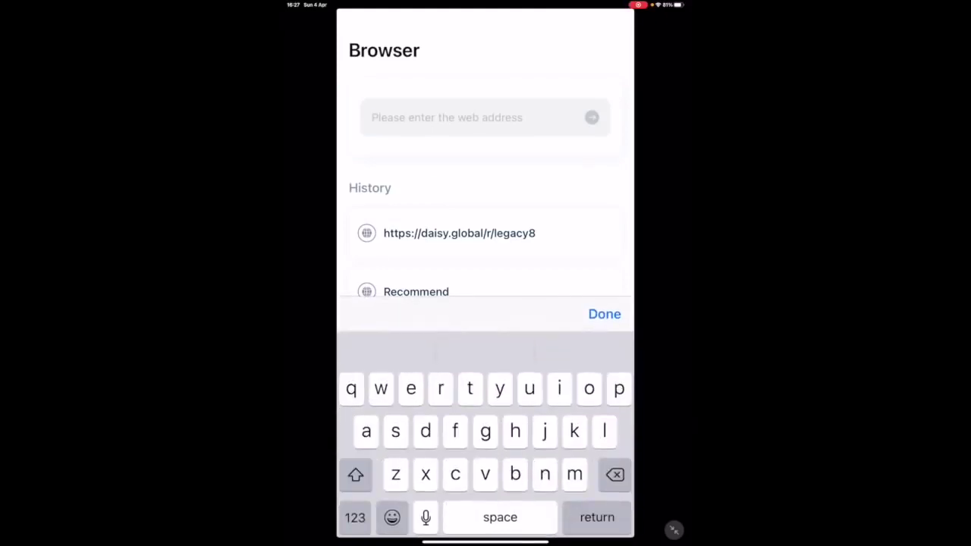
pyautogui.write('daisy')
pyautogui.click(355, 517)
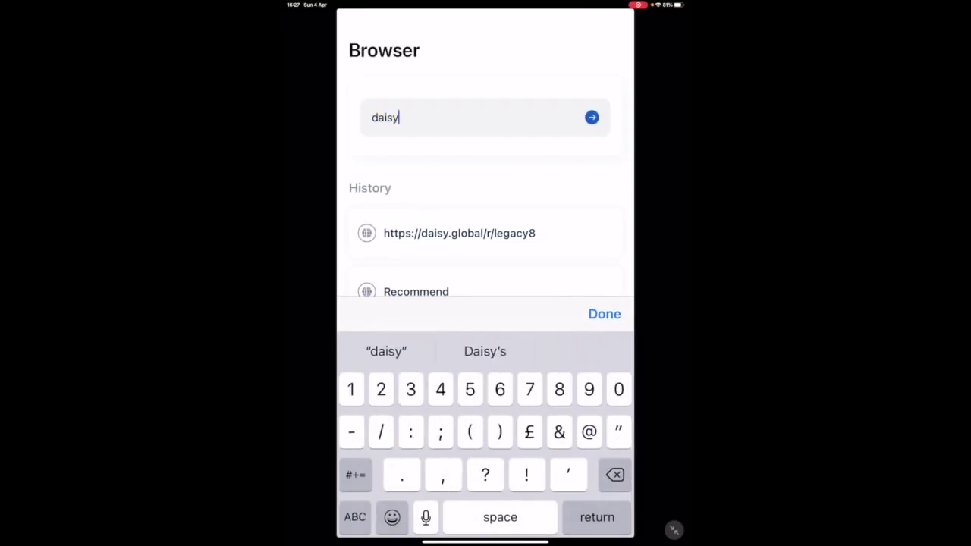
pyautogui.write('.global')
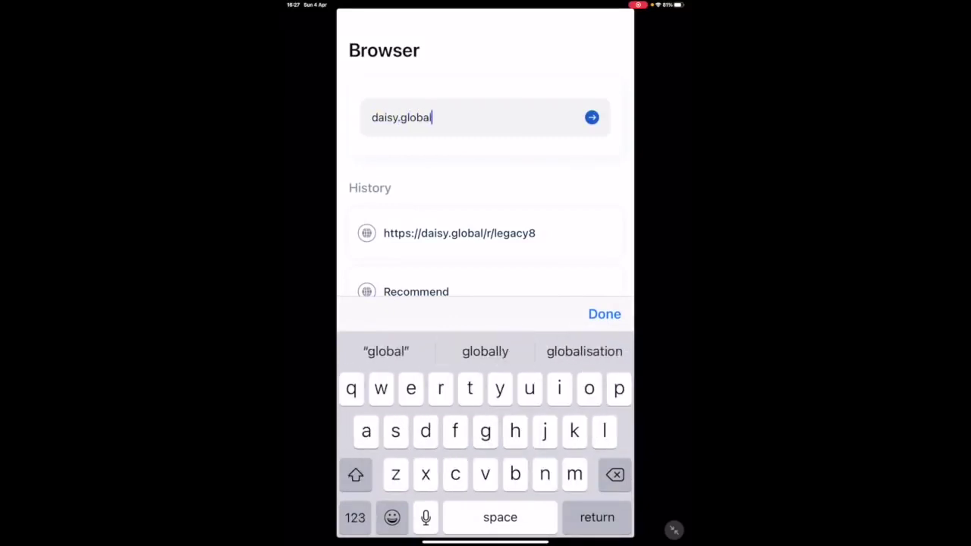
pyautogui.click(592, 118)
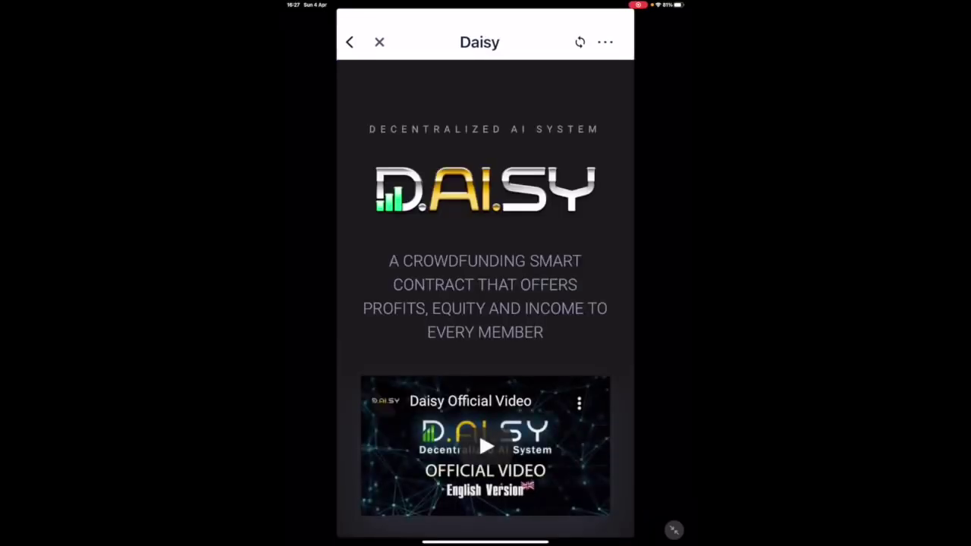
# Log in via Automatic Login in Safe Mode, approving the 0 TRX signature with the password
pyautogui.scroll(-10, 486, 304)
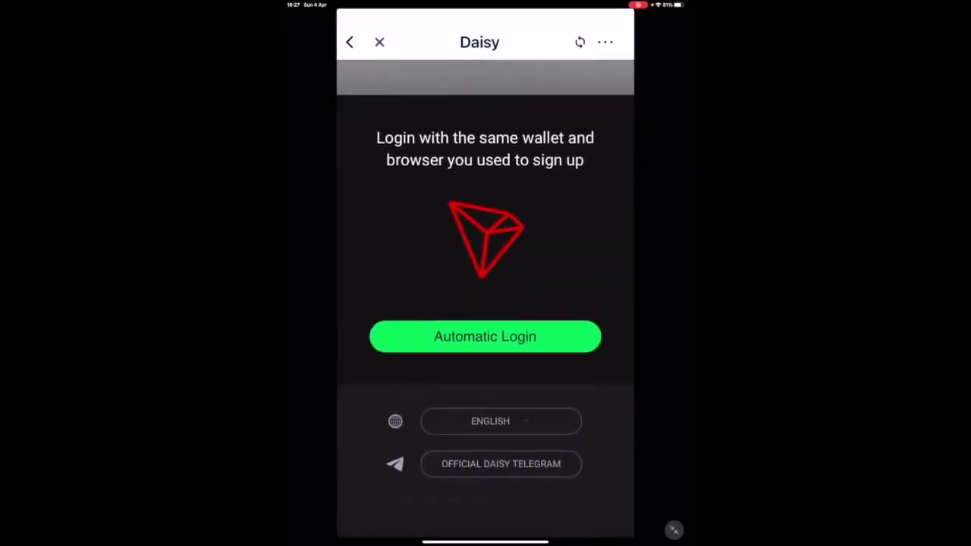
pyautogui.click(485, 336)
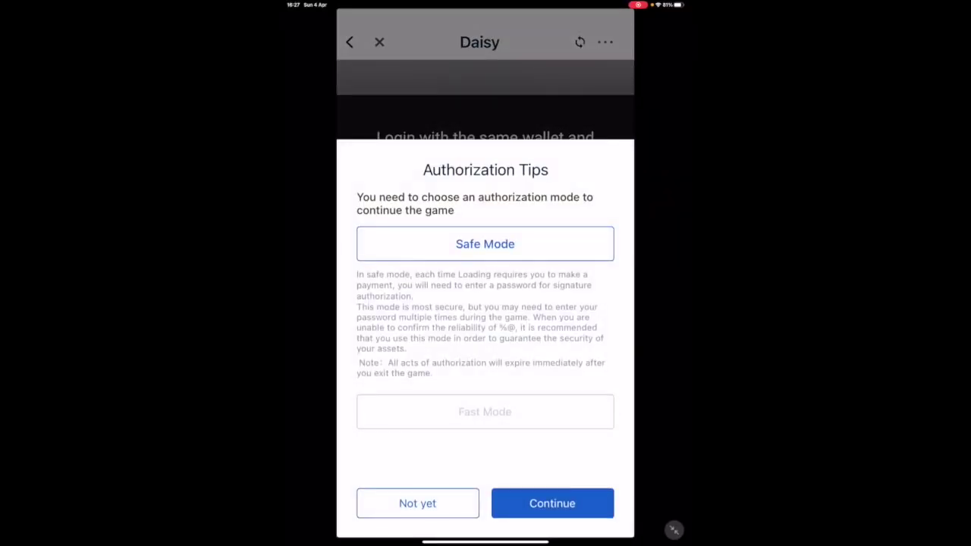
pyautogui.click(552, 503)
pyautogui.click(485, 431)
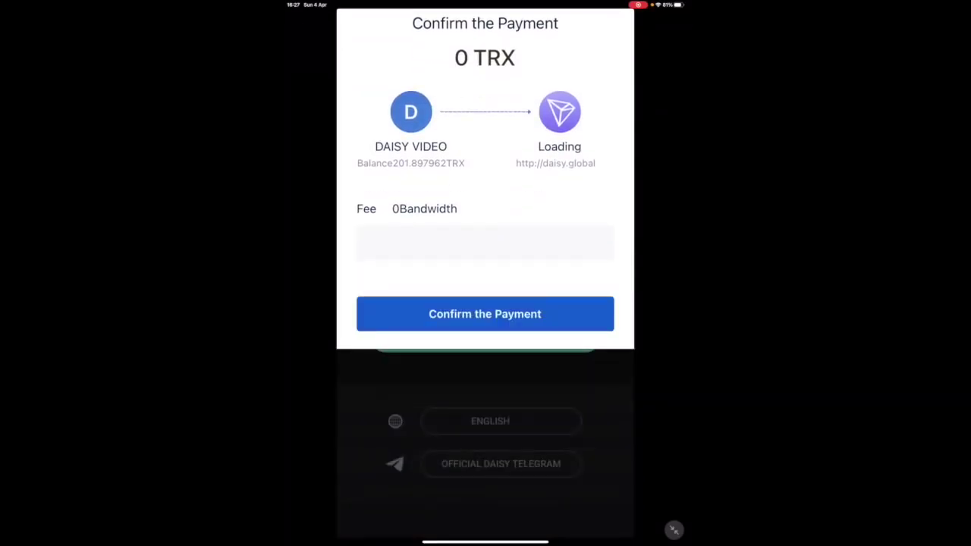
pyautogui.click(484, 313)
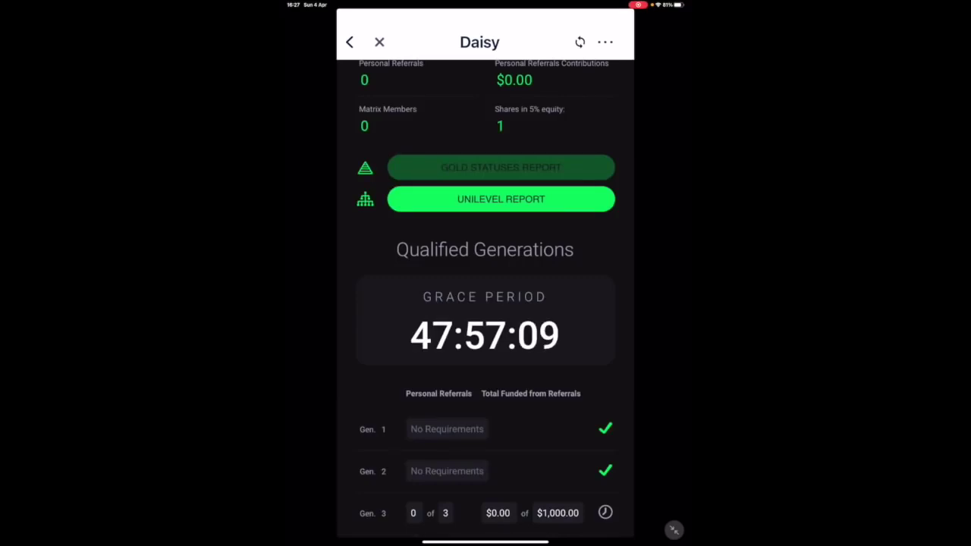
# Check the Tier 1 tab, then go to Tier 2 and confirm its $200 contribution payment
pyautogui.scroll(10, 485, 296)
pyautogui.scroll(-8, 486, 303)
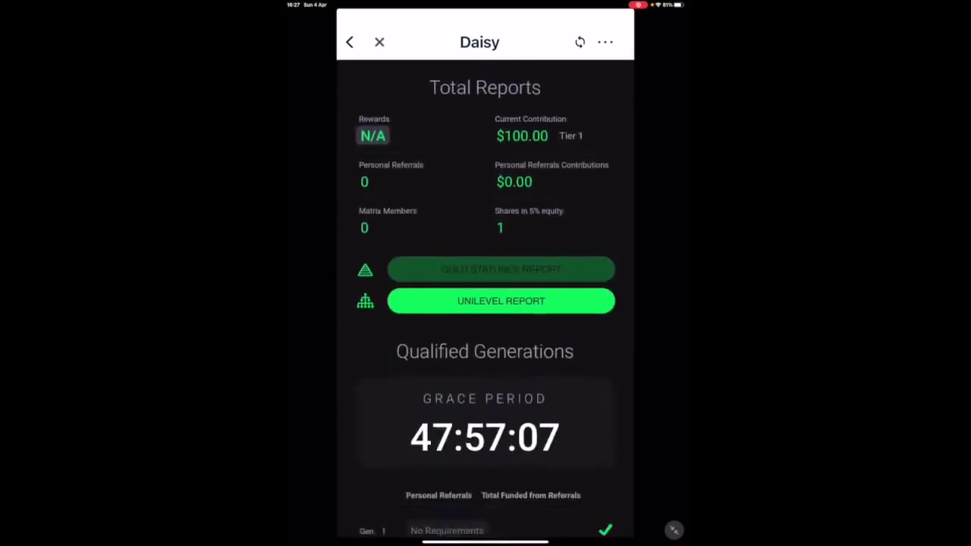
pyautogui.scroll(4, 486, 303)
pyautogui.click(472, 219)
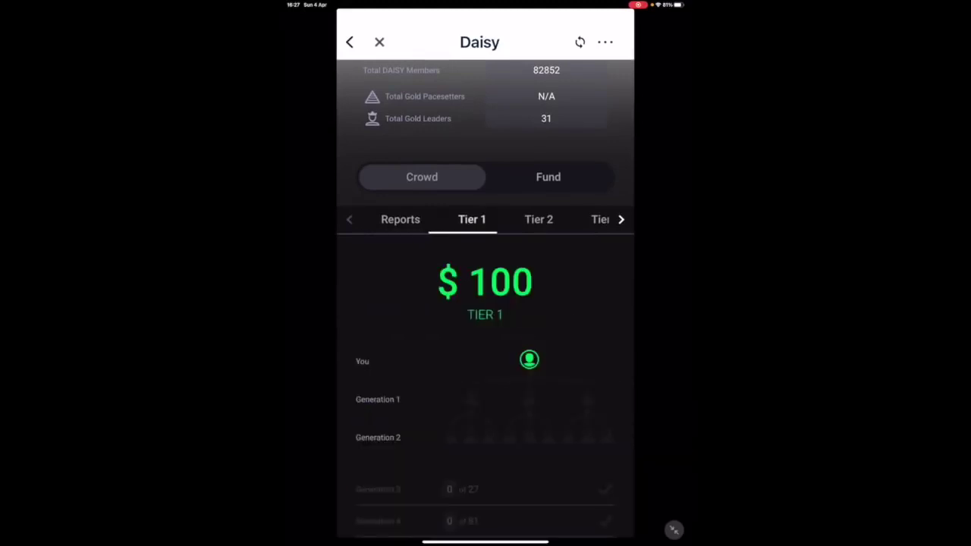
pyautogui.click(538, 219)
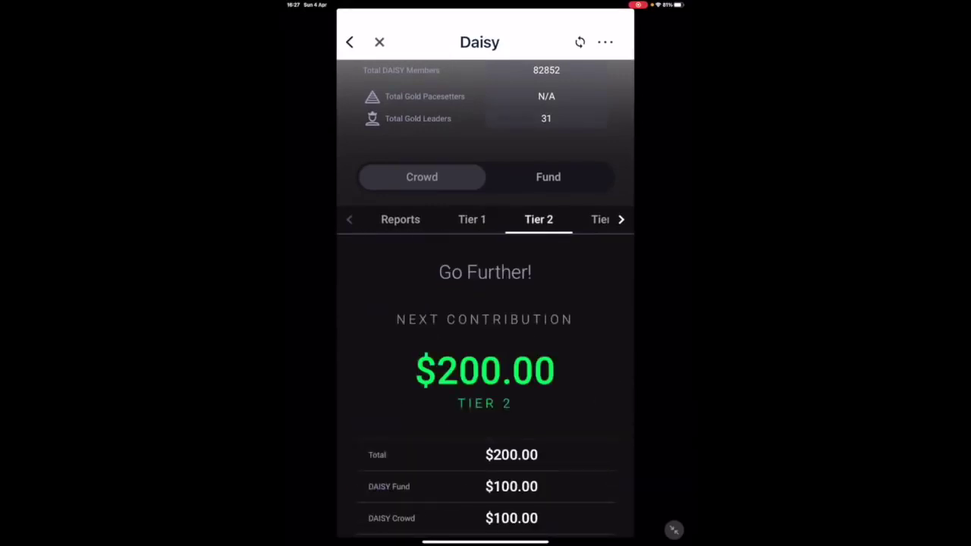
pyautogui.scroll(-5, 486, 304)
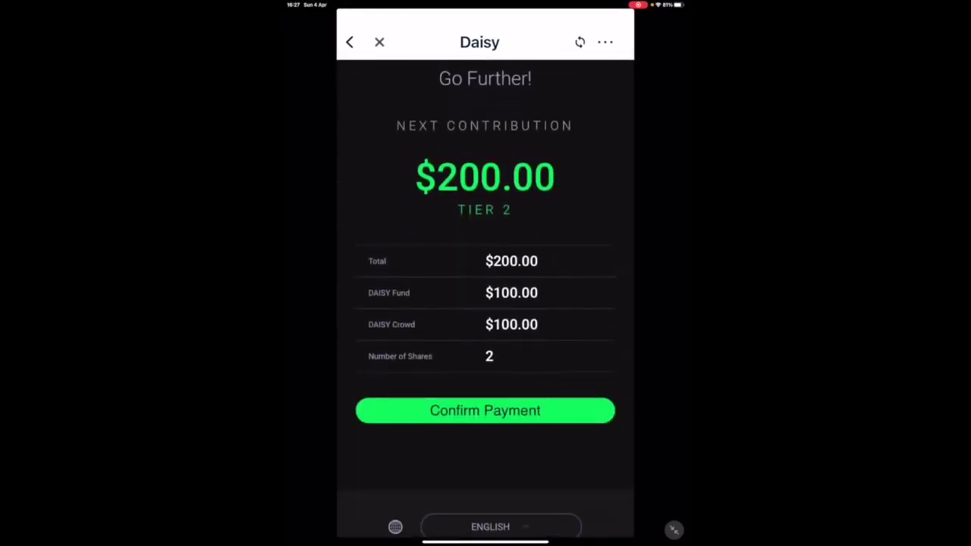
pyautogui.click(430, 411)
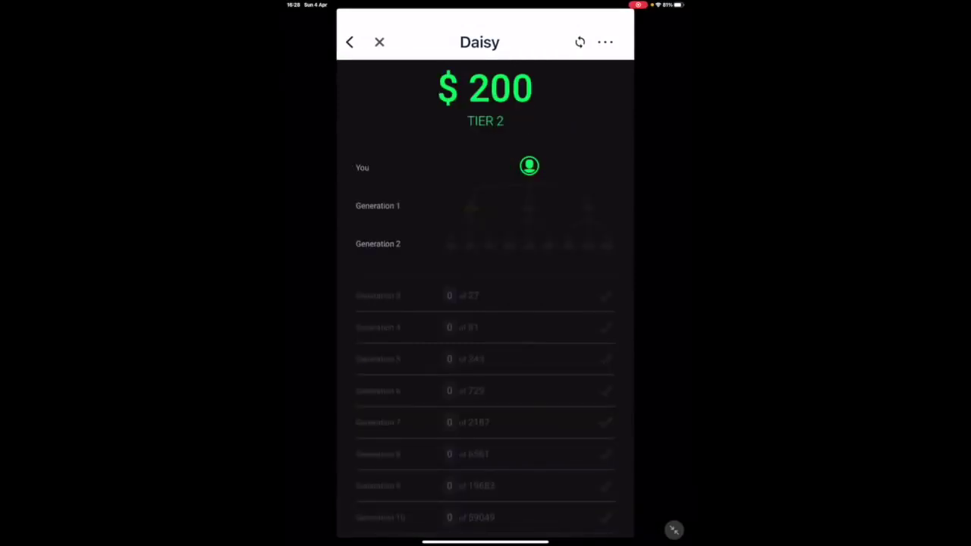
# Show the Tier 3 offer: $400.00 split $200 Fund and $200 Crowd for 4 shares
pyautogui.scroll(4, 486, 304)
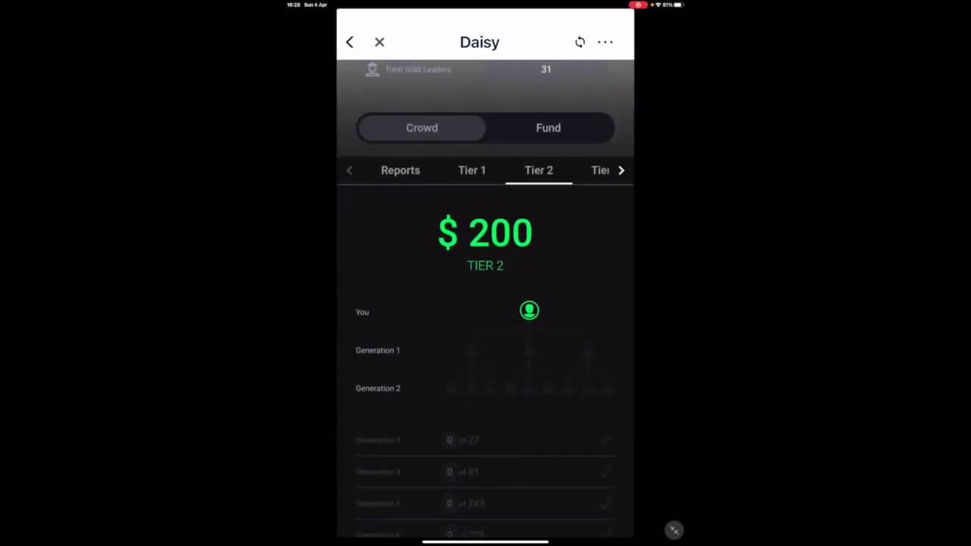
pyautogui.click(620, 170)
pyautogui.scroll(-3, 486, 304)
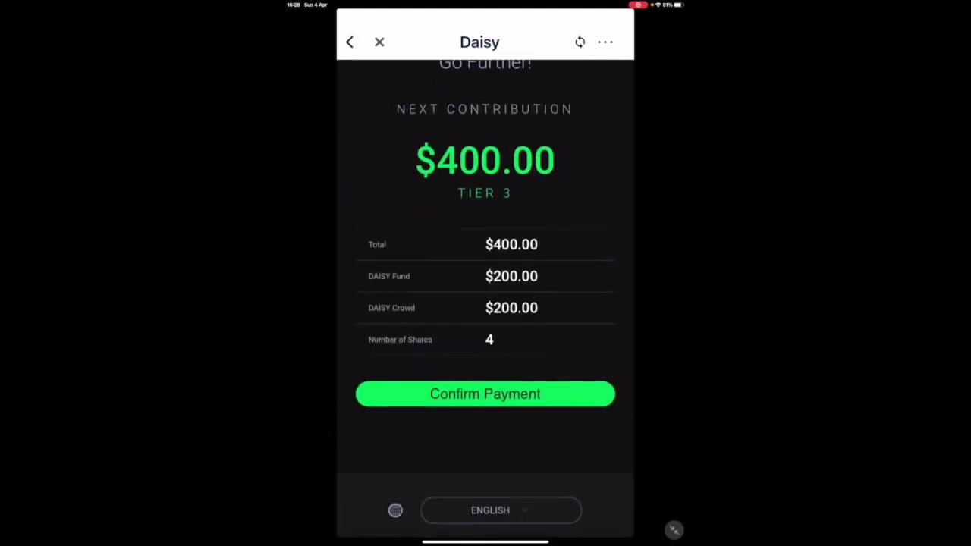